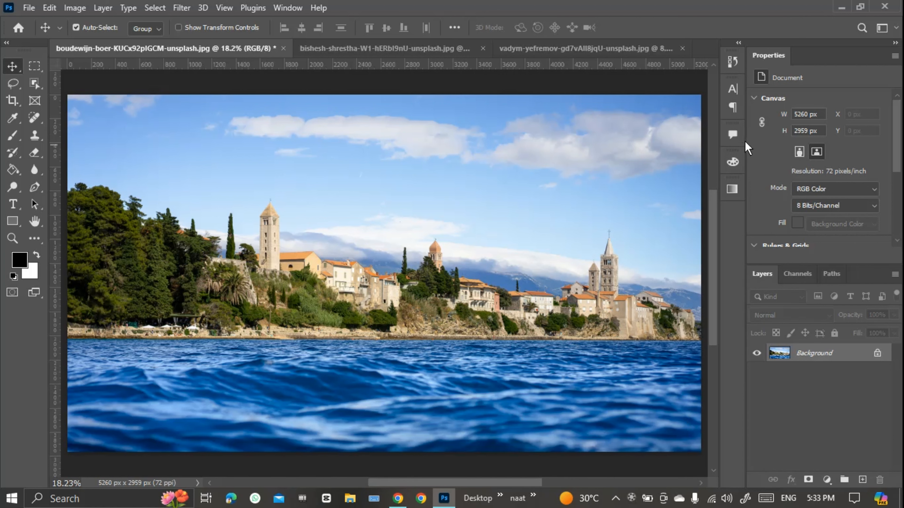
Activate the Crop tool with the Ratio preset and no width or height values set
click(16, 100)
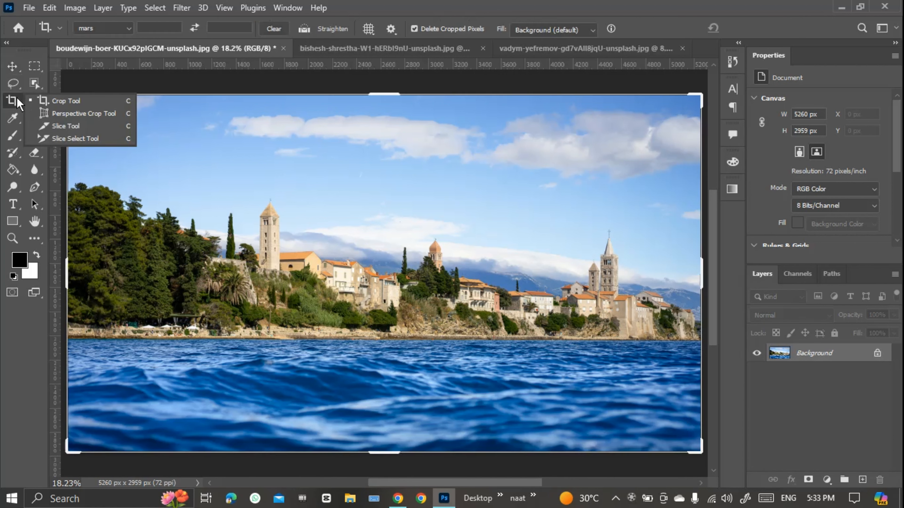
click(67, 101)
click(121, 29)
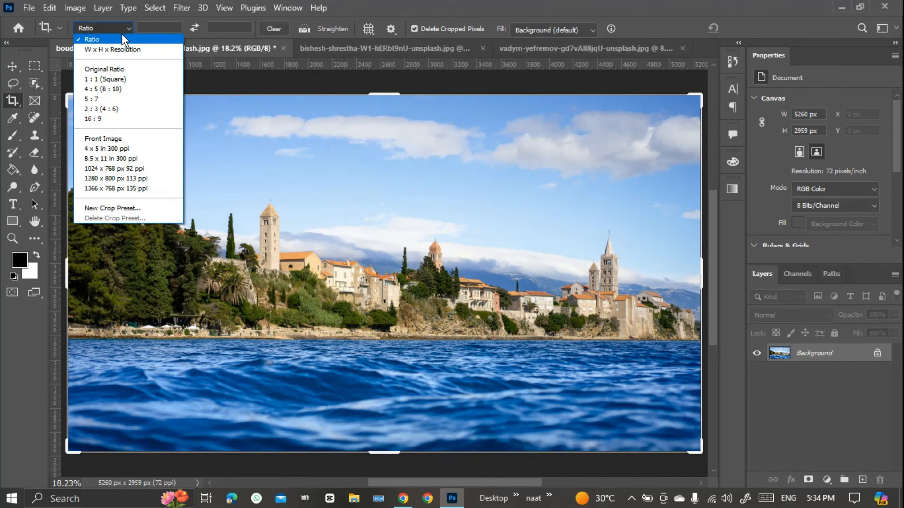
click(118, 39)
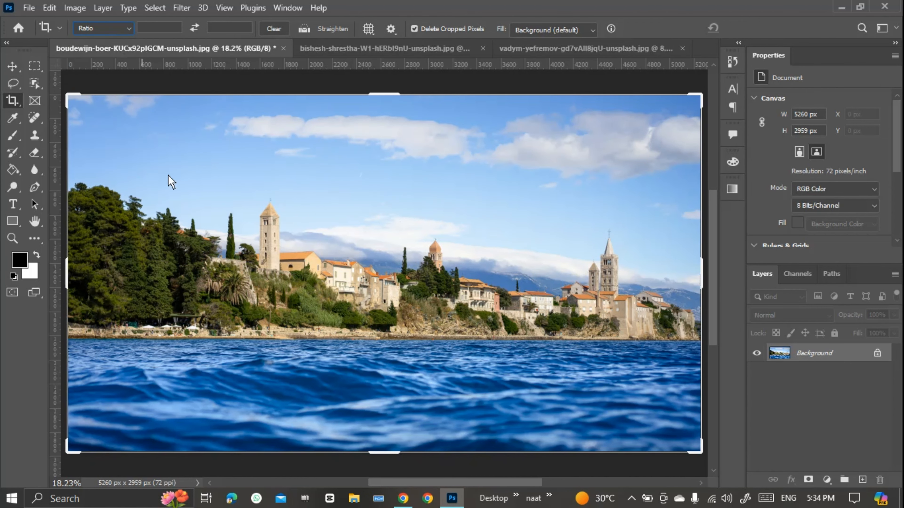
scroll(324, 244, down, 1)
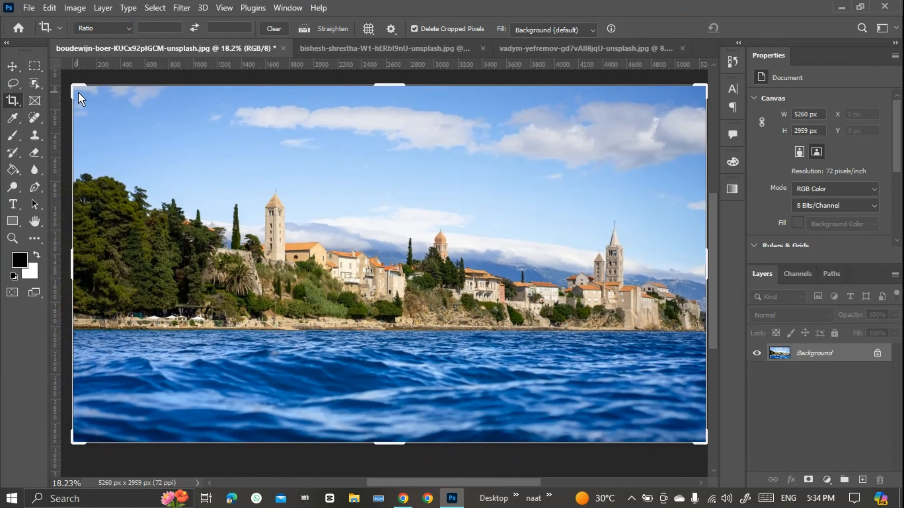
Crop the seaside photo freehand to the town and sky, about 3702 × 2027 px, cutting away the trees and the water
drag(79, 93, 172, 105)
drag(612, 430, 611, 374)
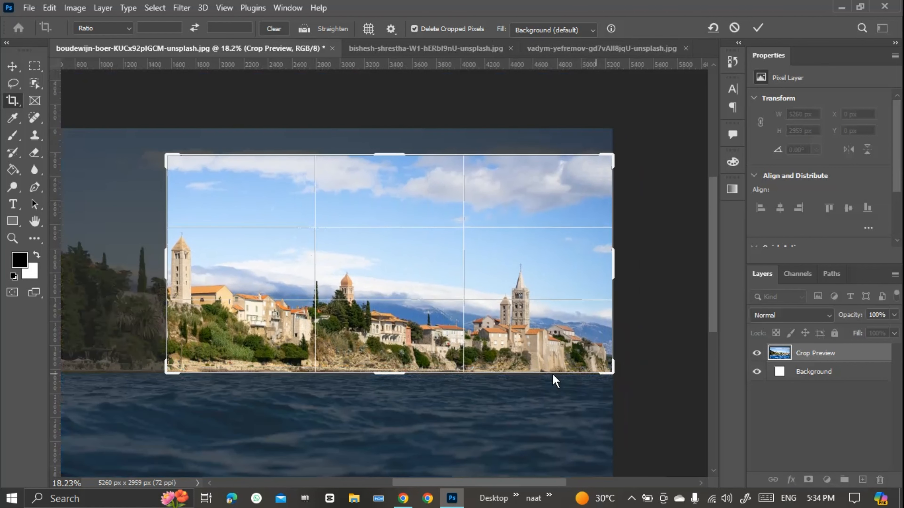
drag(210, 390, 347, 398)
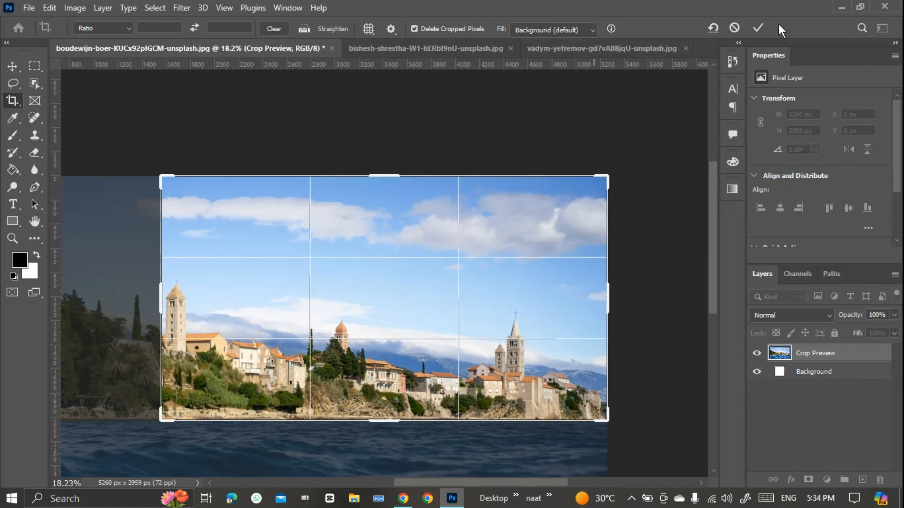
click(759, 28)
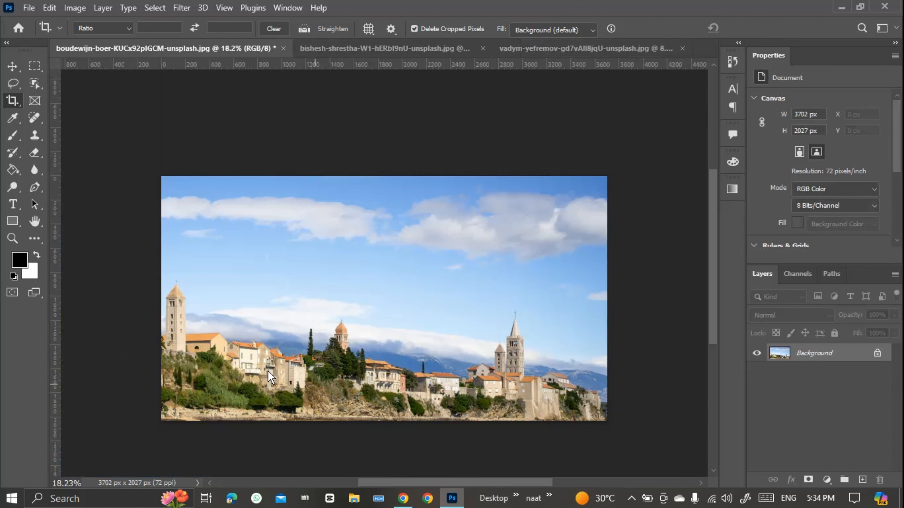
Undo the freehand crop and constrain the crop box to a 3 : 2 width-to-height ratio
click(129, 29)
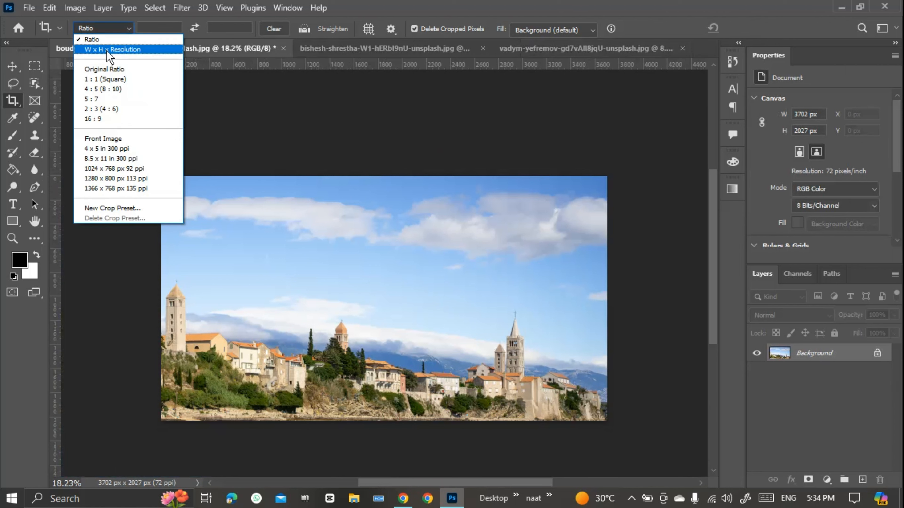
click(128, 28)
click(155, 28)
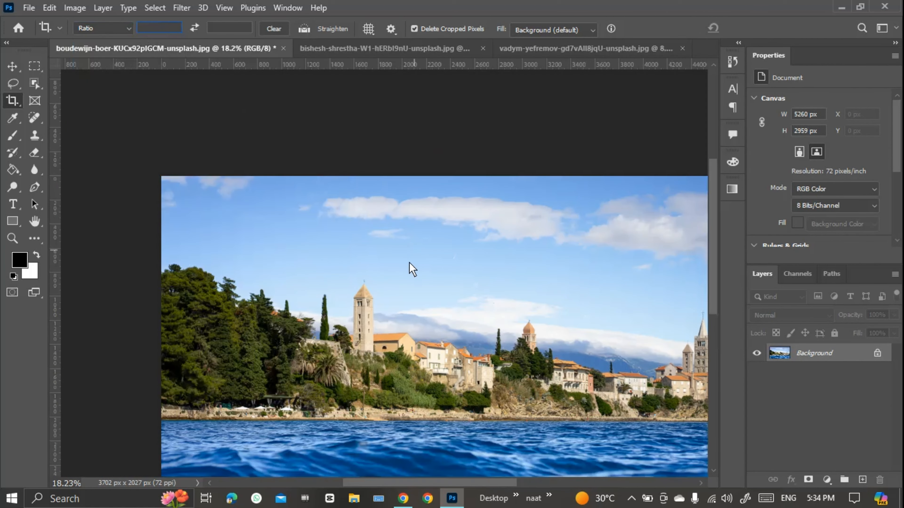
click(409, 262)
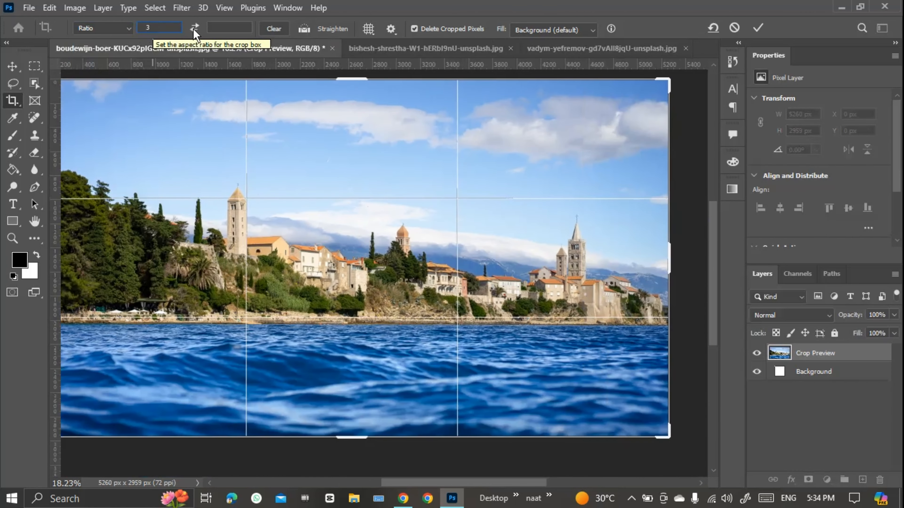
click(224, 28)
text(2)
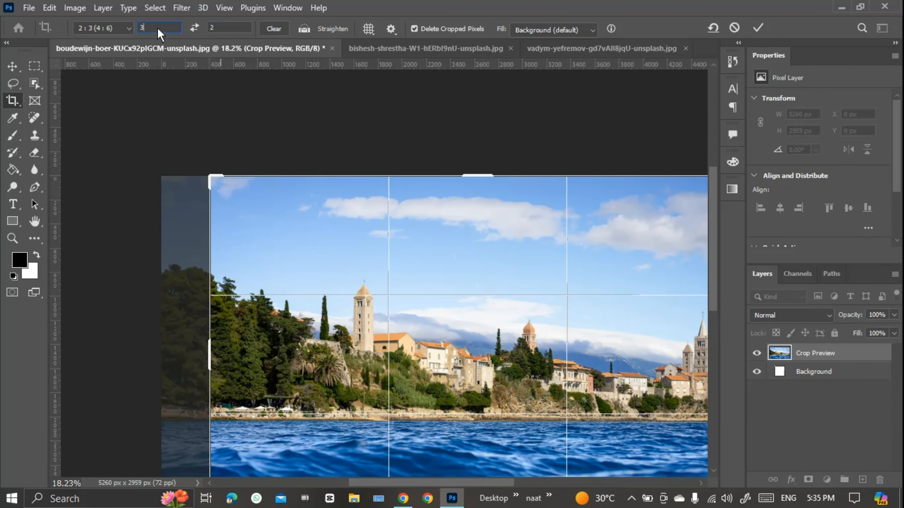
click(221, 28)
key(Return)
scroll(373, 264, down, 3)
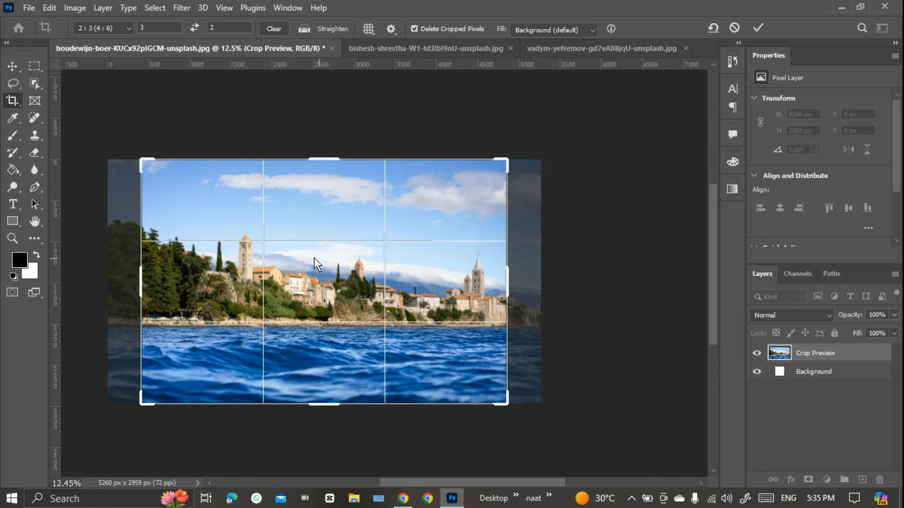
Swap the crop ratio to 2 : 3 and try the 1 : 1 (Square), 5 : 7 and 16 : 9 presets on the photo
click(195, 28)
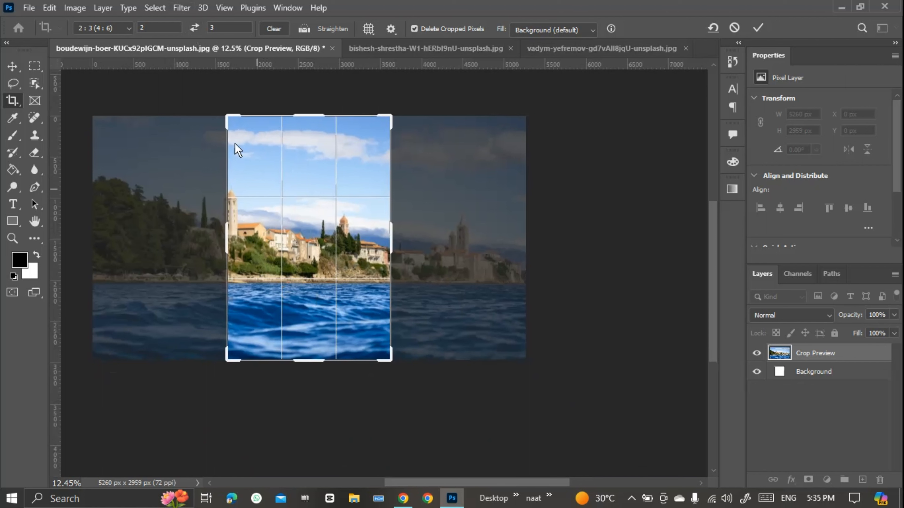
click(121, 28)
click(124, 77)
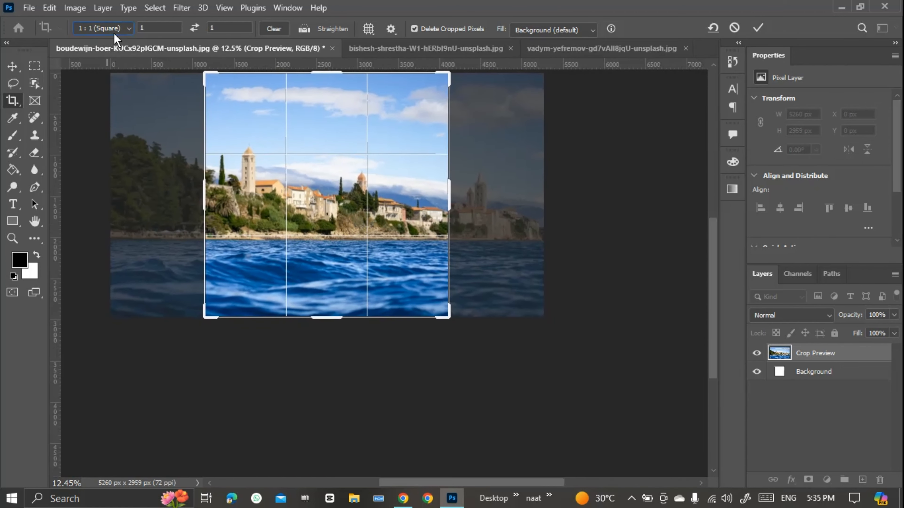
click(107, 28)
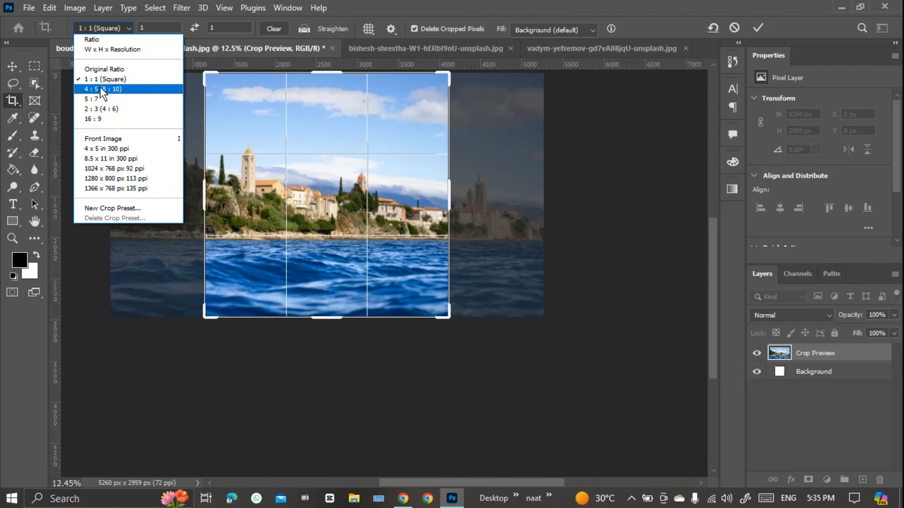
click(102, 89)
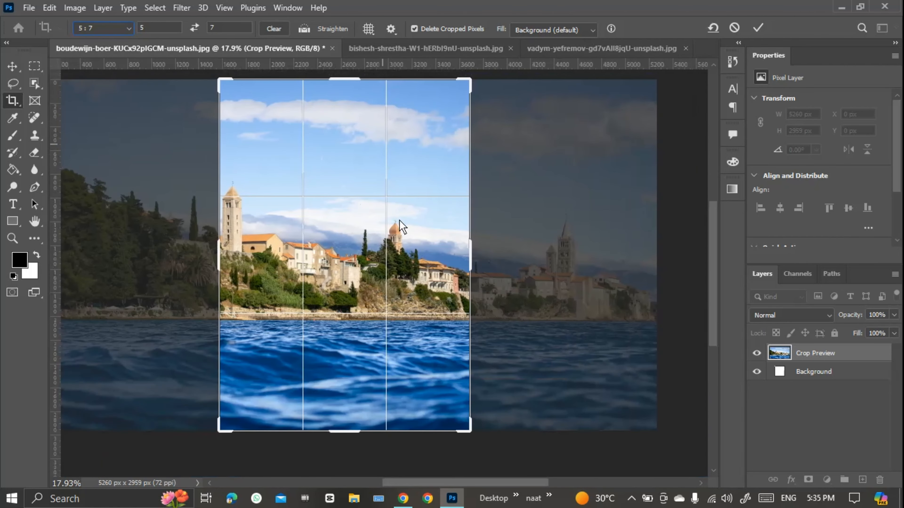
click(106, 27)
click(117, 120)
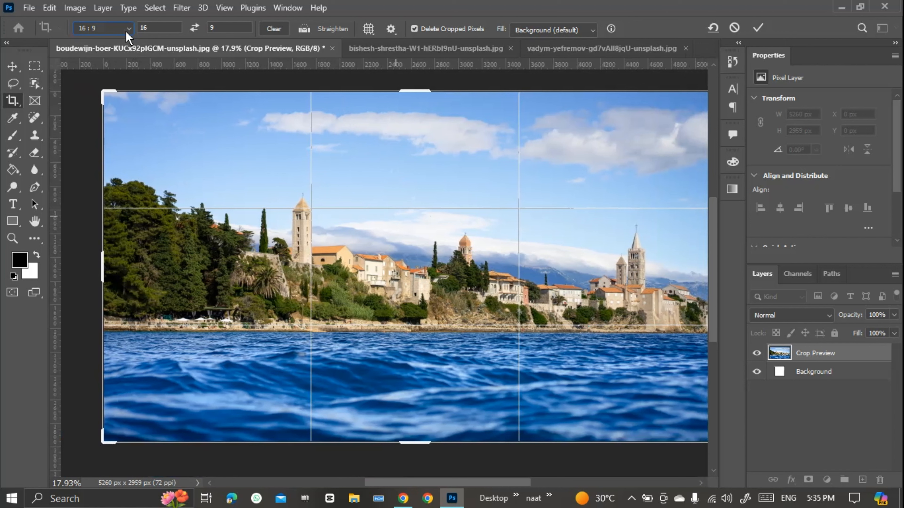
Crop the photo with the 4 x 5 in 300 ppi preset
click(126, 32)
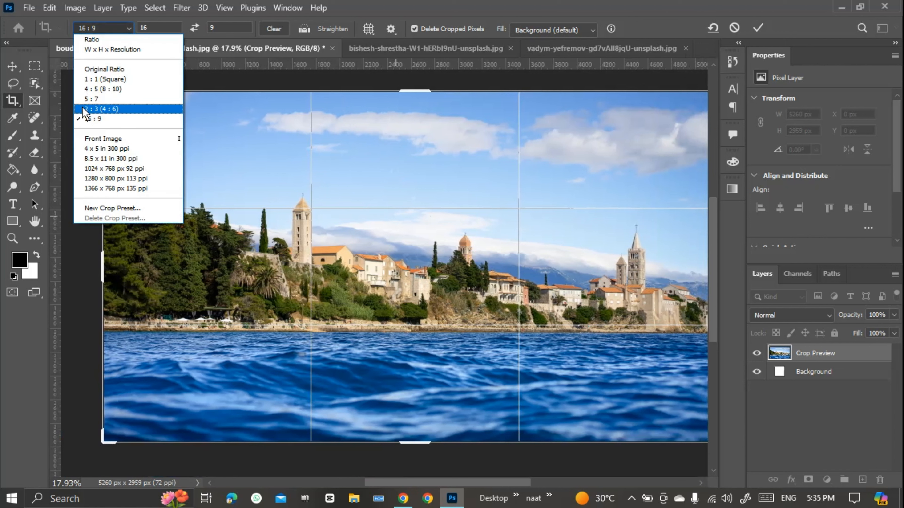
click(97, 149)
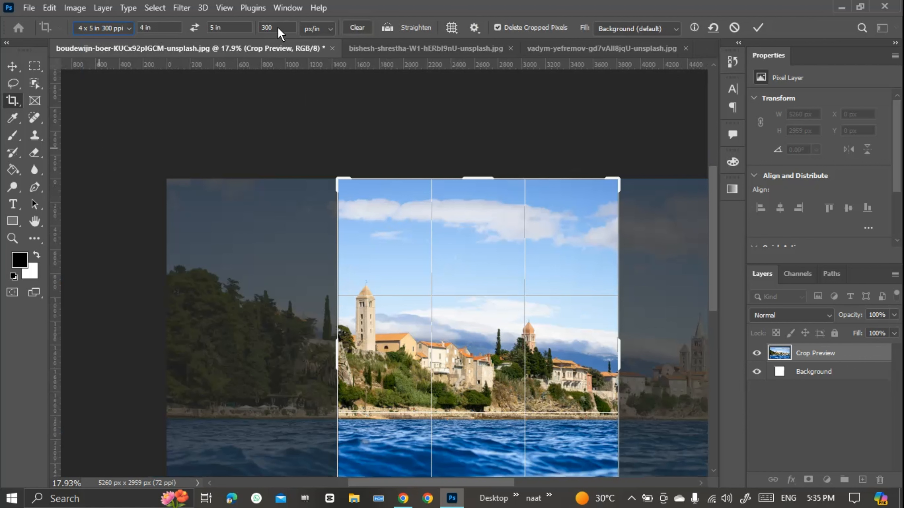
click(313, 31)
right_click(378, 66)
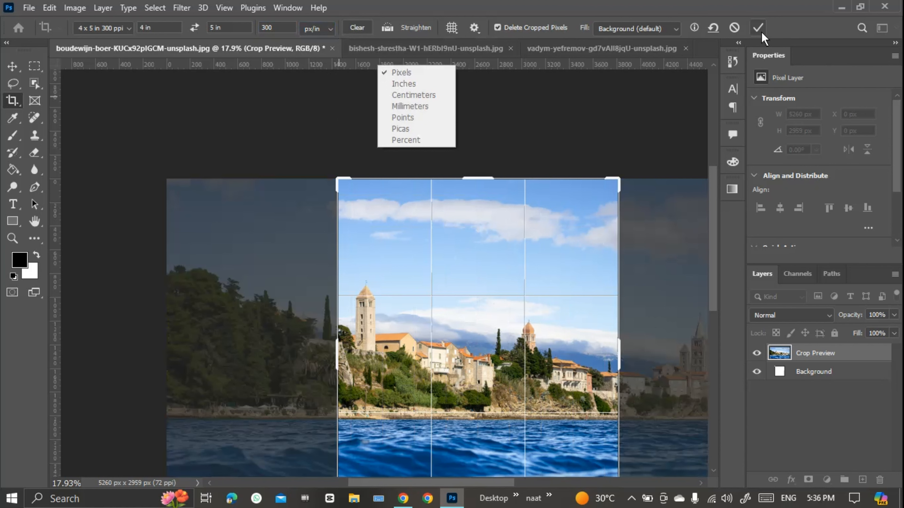
key(Escape)
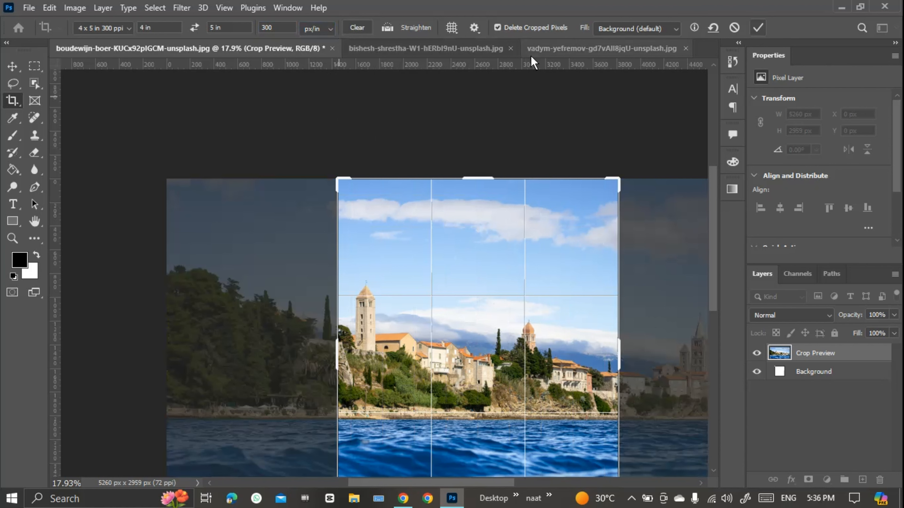
click(754, 27)
Switch the ruler units to inches to check the cropped size, and return them to pixels
right_click(341, 66)
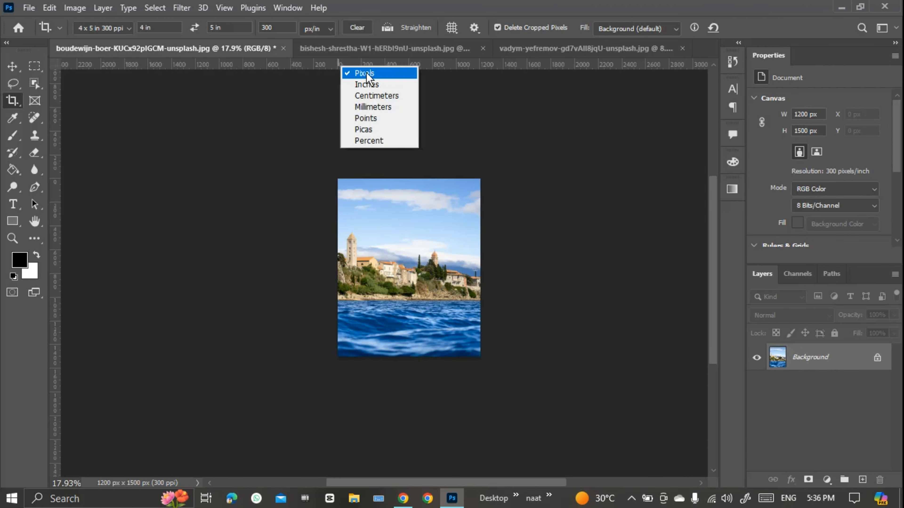
click(376, 85)
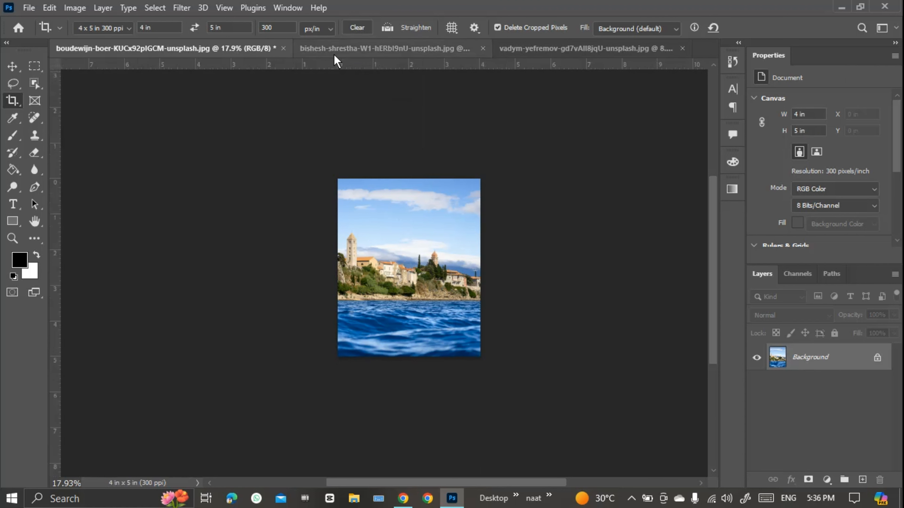
right_click(331, 70)
right_click(336, 65)
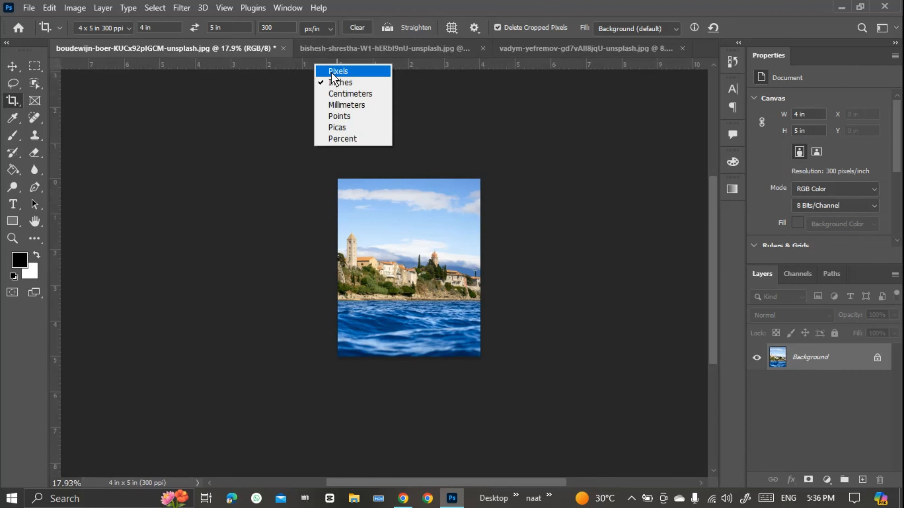
click(336, 69)
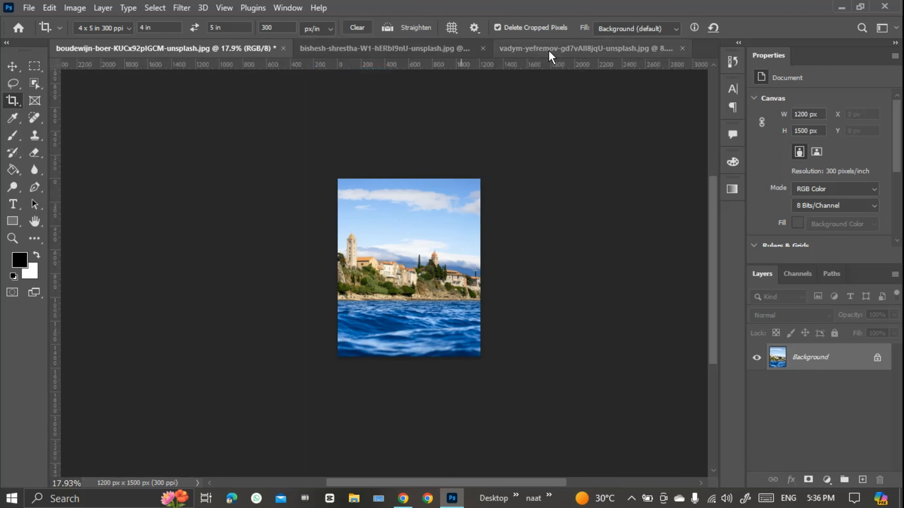
Undo the 4 x 5 in crop and reset the crop box to the full photo
key(ctrl+z)
drag(464, 279, 181, 197)
click(120, 29)
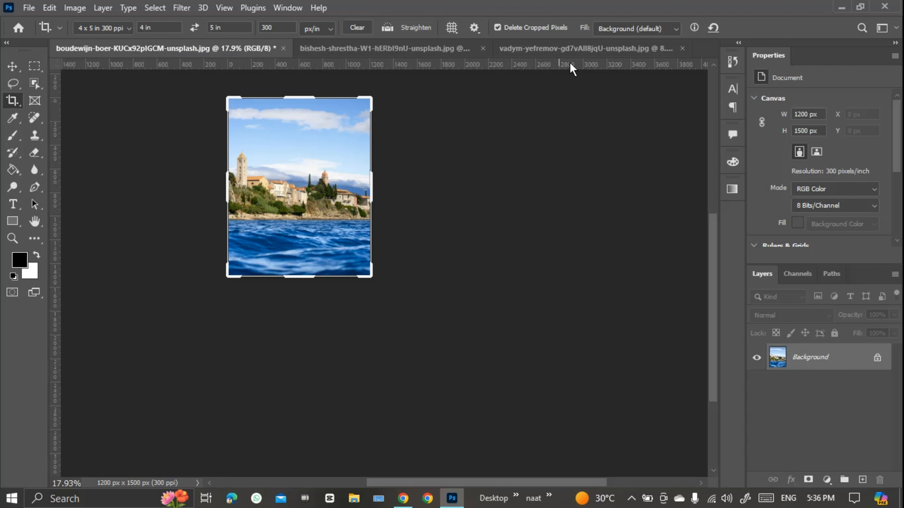
key(ctrl+z)
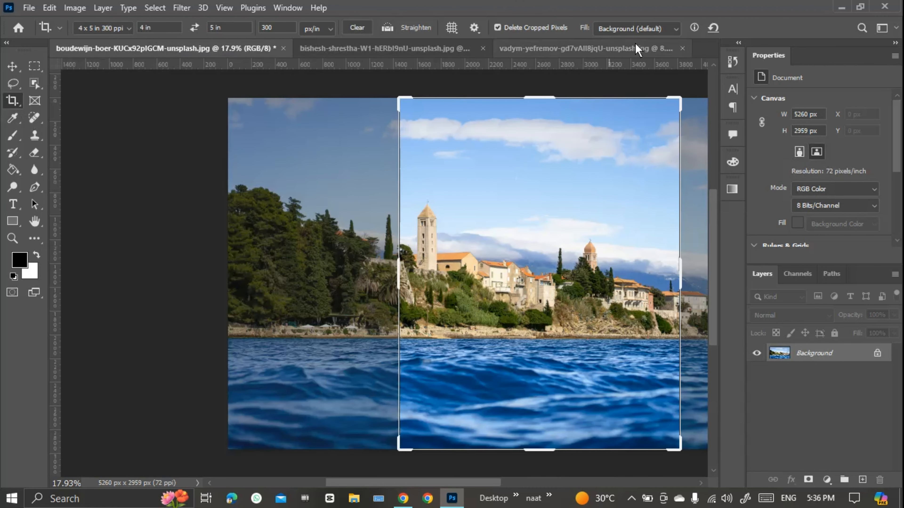
click(714, 27)
scroll(448, 270, right, 2)
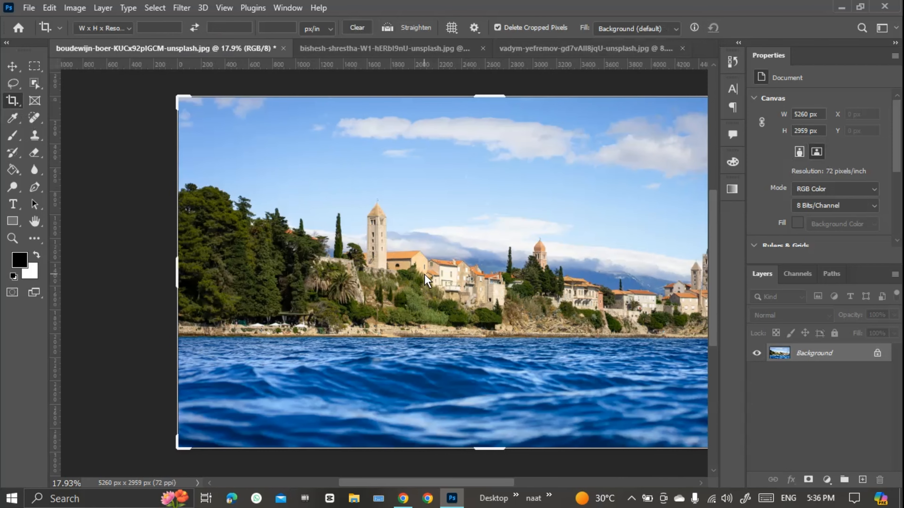
scroll(455, 268, right, 3)
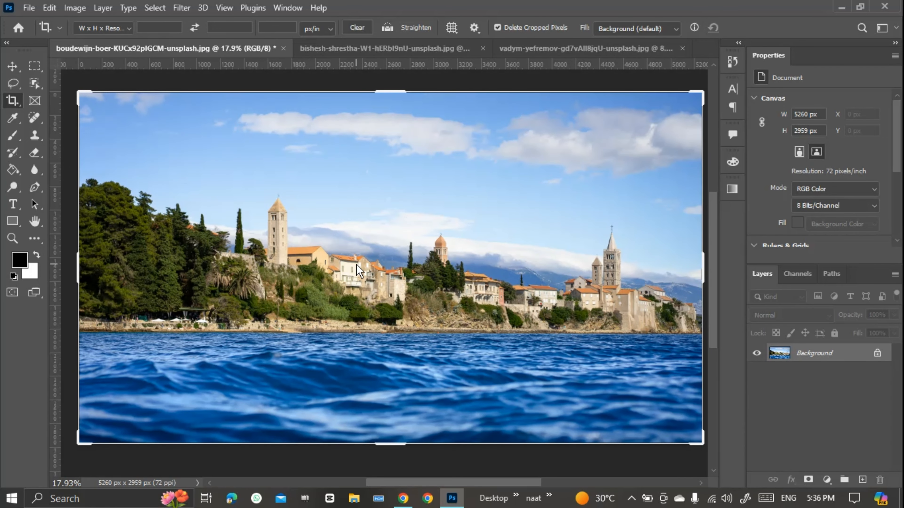
Crop the photo to a custom ratio of 2 wide by 3 high
click(113, 28)
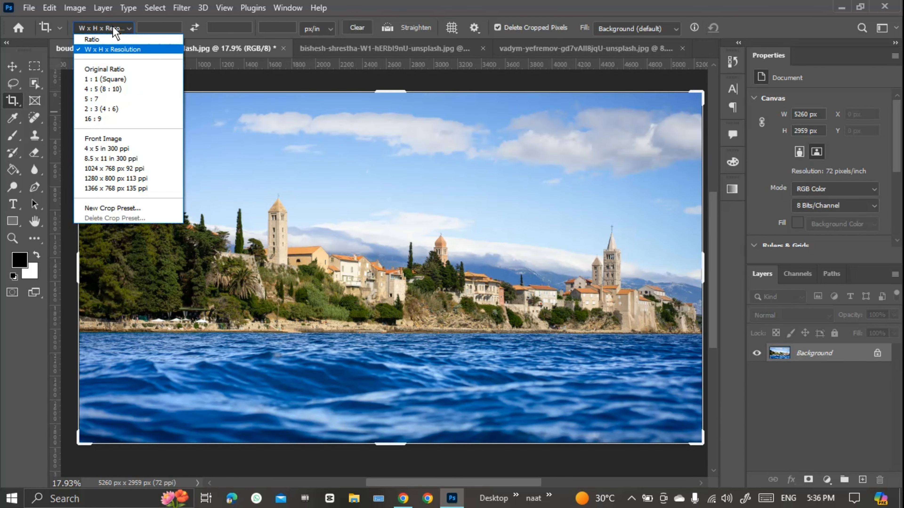
click(92, 39)
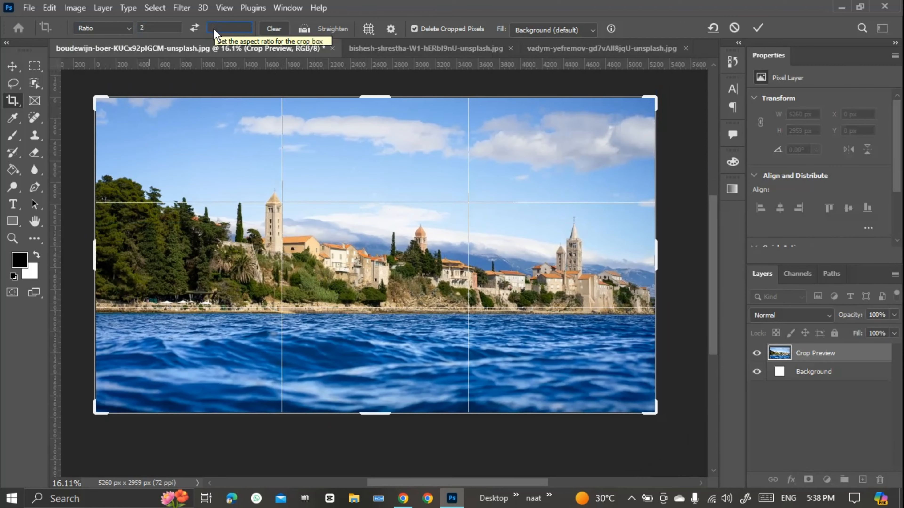
text(3)
click(758, 28)
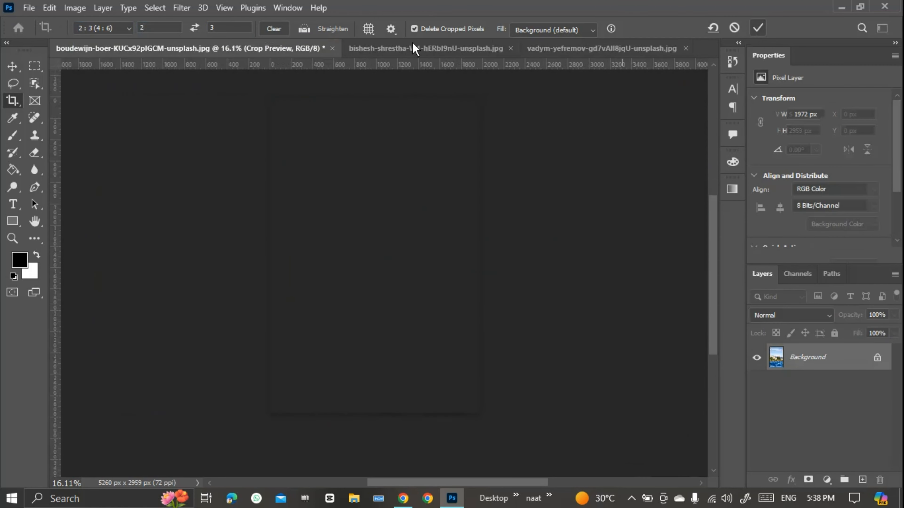
Save the current crop ratio as a new crop preset named 2 : 3 and check it in the preset list
click(110, 27)
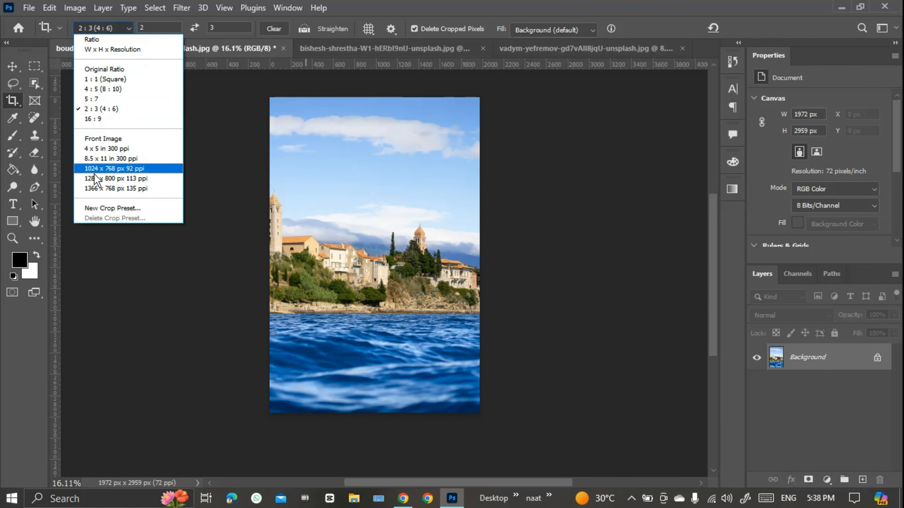
click(108, 209)
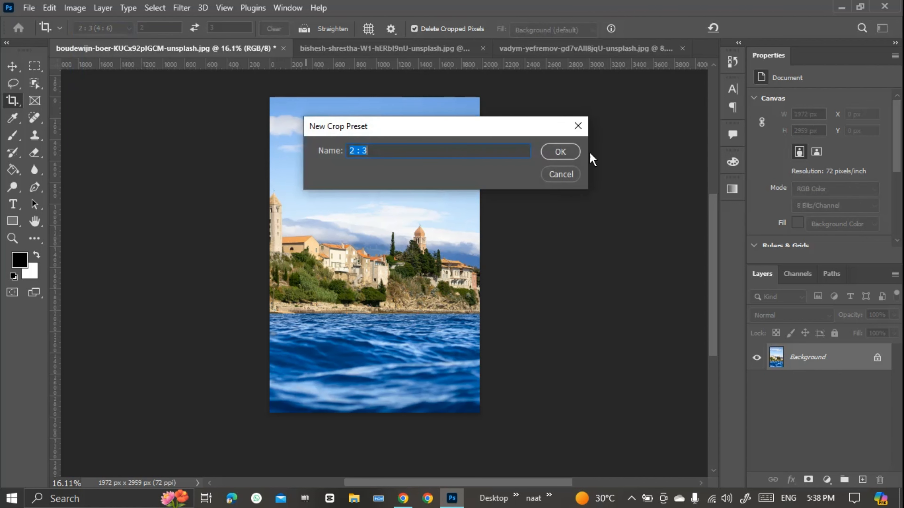
click(561, 151)
click(117, 28)
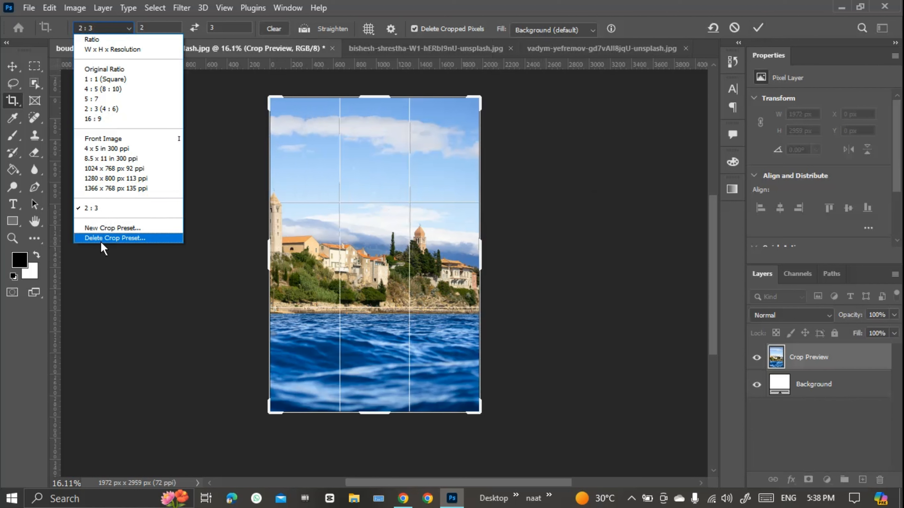
Delete the custom 2 : 3 crop preset and cancel the pending crop of the seaside photo
click(115, 238)
click(539, 152)
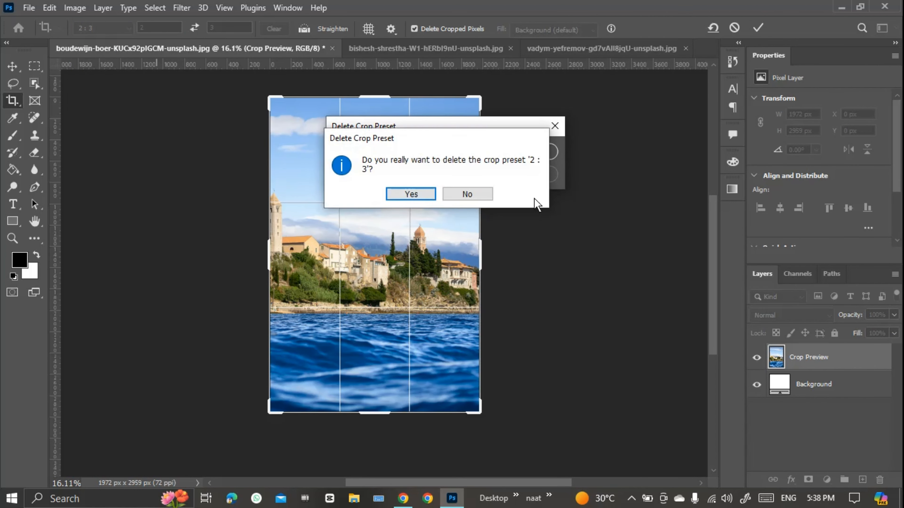
click(412, 194)
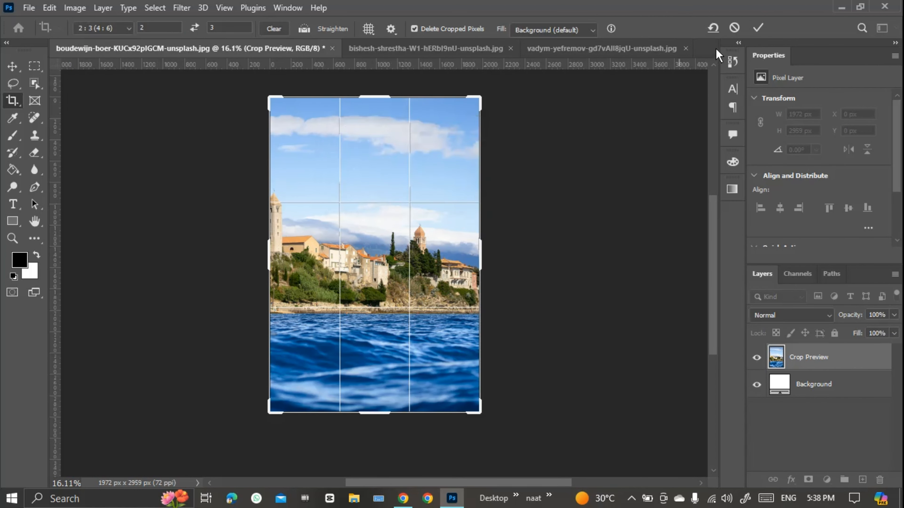
click(735, 28)
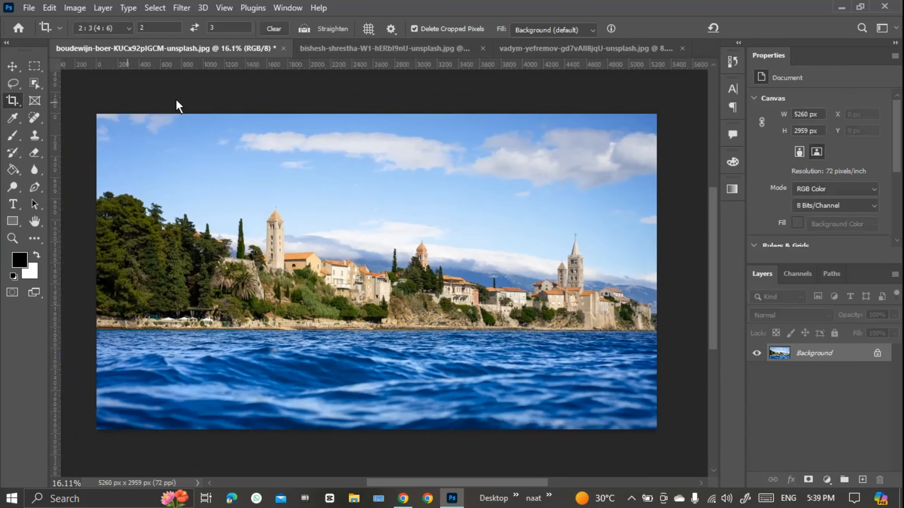
Straighten the dark photo of the reclining woman along her body at about -29° and apply the crop
click(343, 49)
click(568, 52)
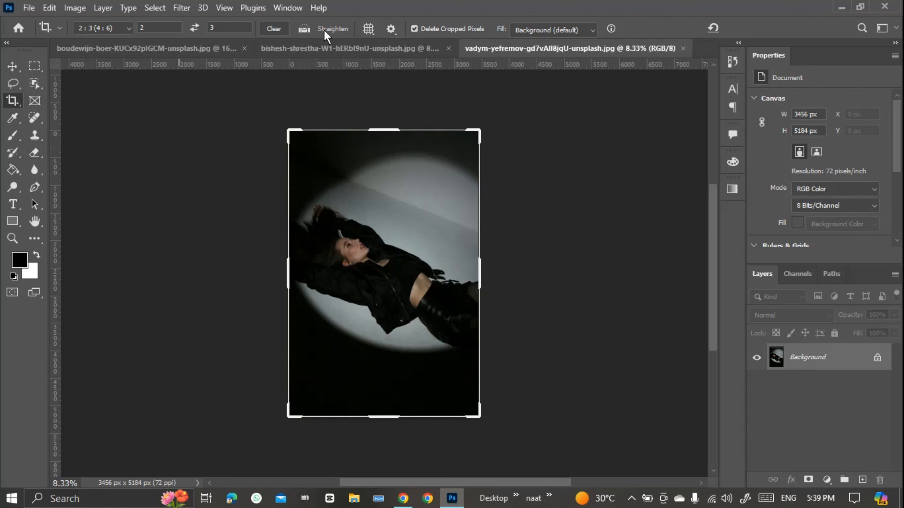
click(303, 29)
drag(322, 204, 481, 292)
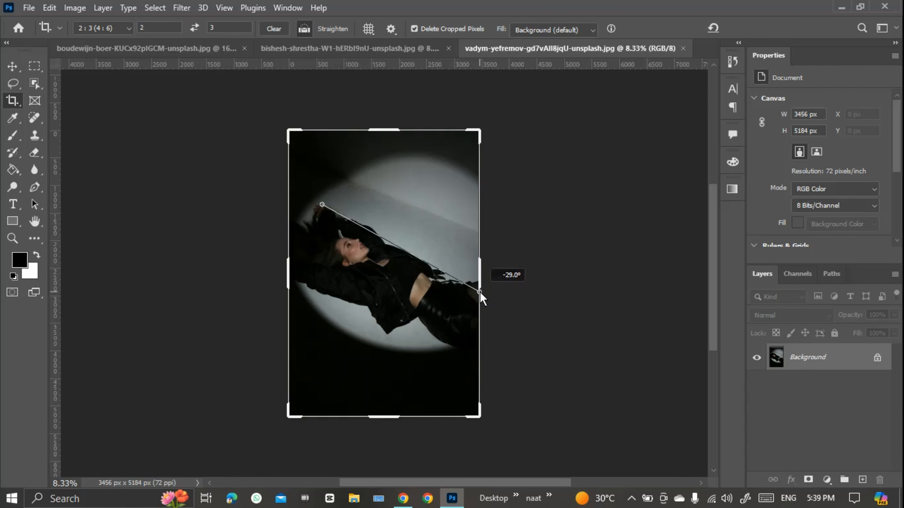
drag(481, 292, 480, 292)
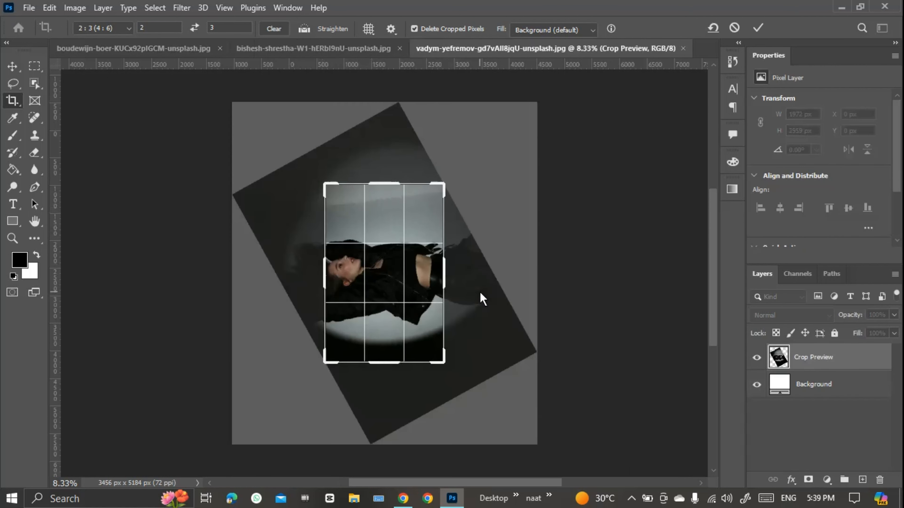
click(759, 27)
scroll(398, 315, up, 3)
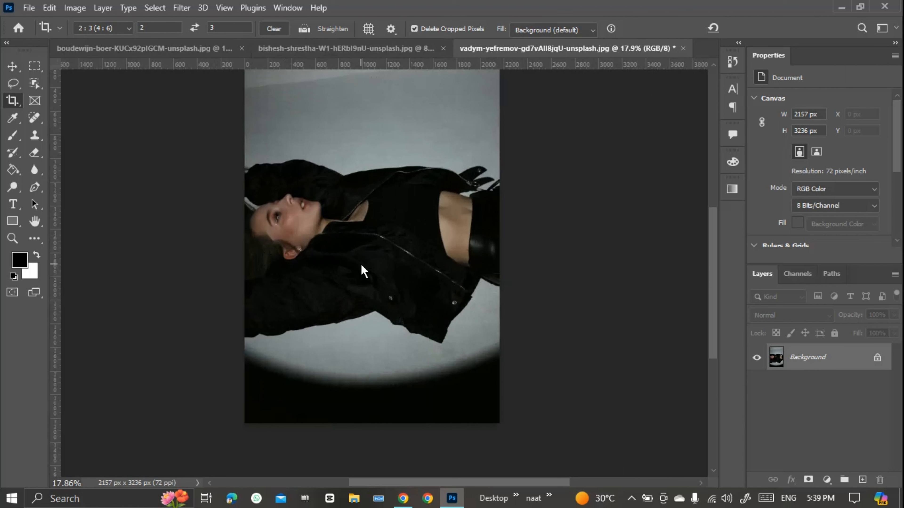
scroll(362, 271, down, 1)
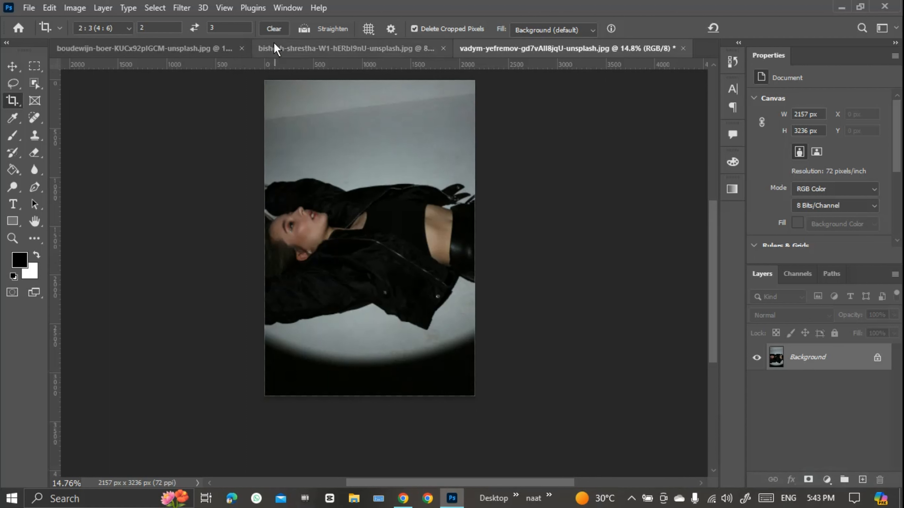
Clear the crop ratio values and start a crop on the seaside photo
click(273, 29)
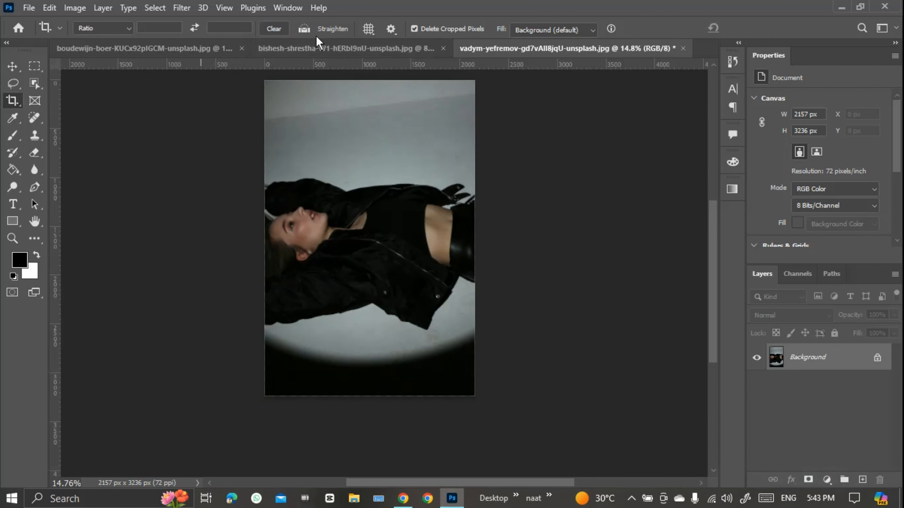
click(369, 30)
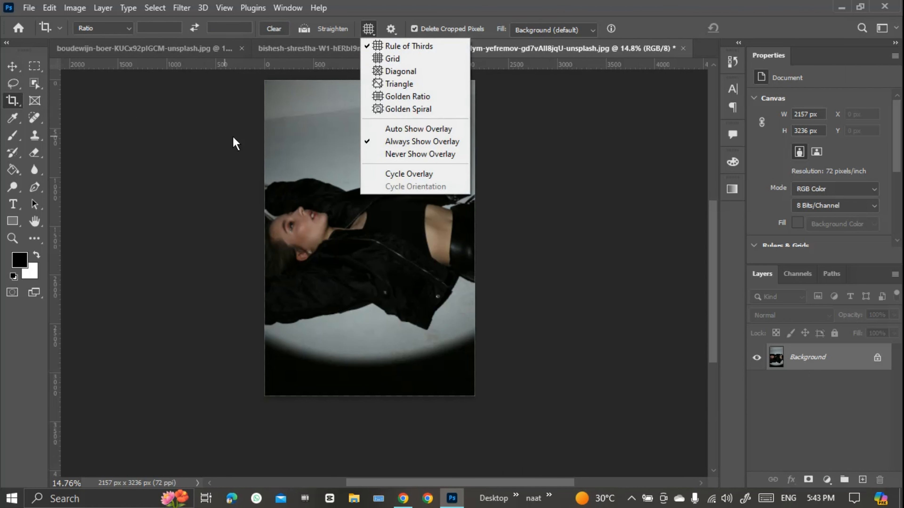
click(284, 54)
click(263, 49)
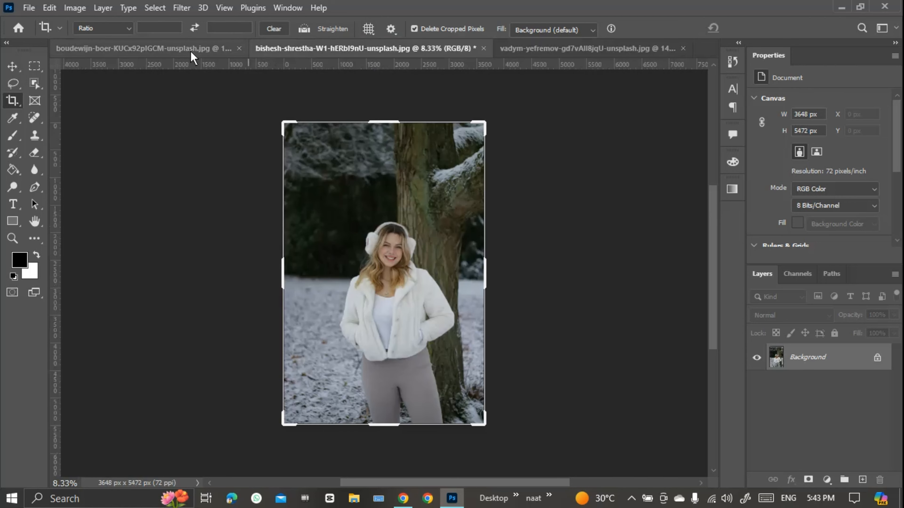
click(191, 51)
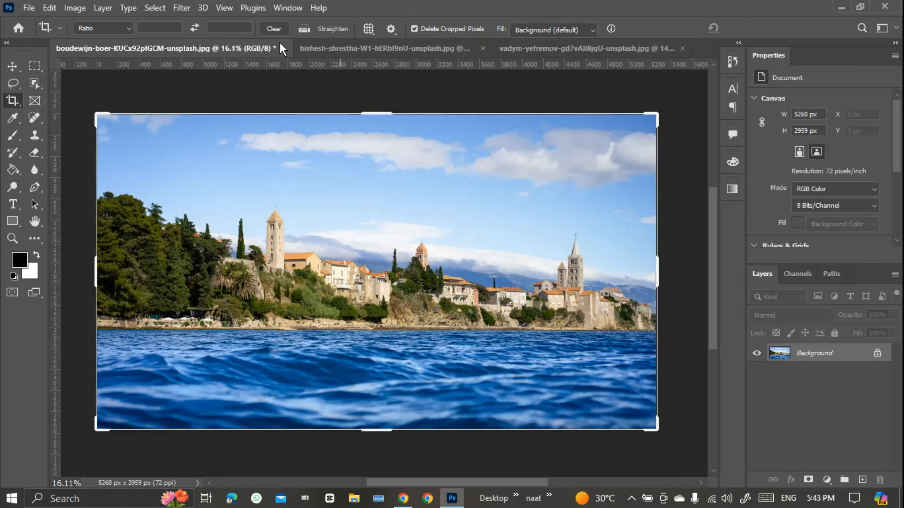
click(232, 207)
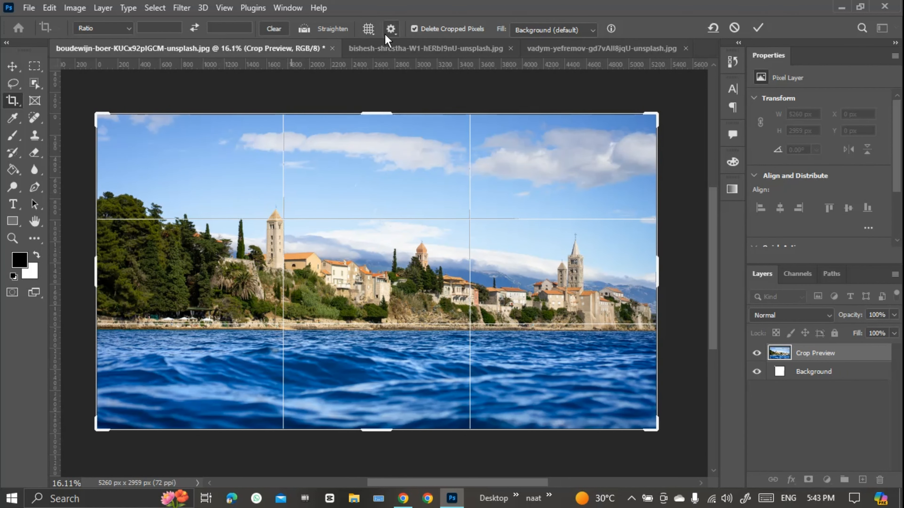
Try the Grid, Diagonal, Triangle and Golden Ratio crop overlays on the seaside photo
click(374, 32)
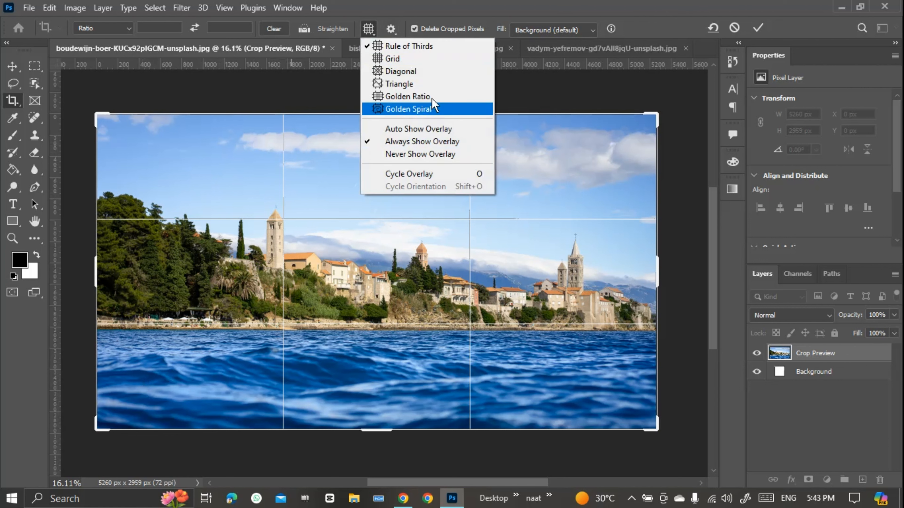
click(393, 58)
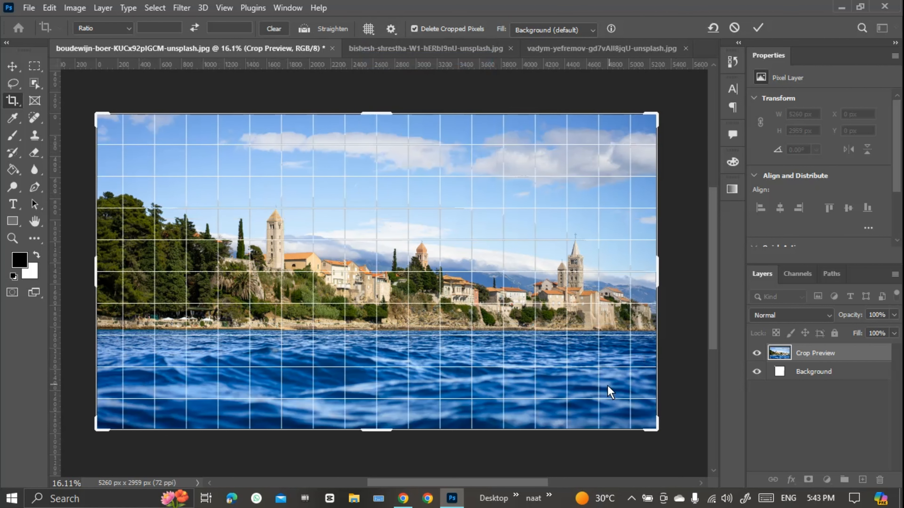
click(376, 25)
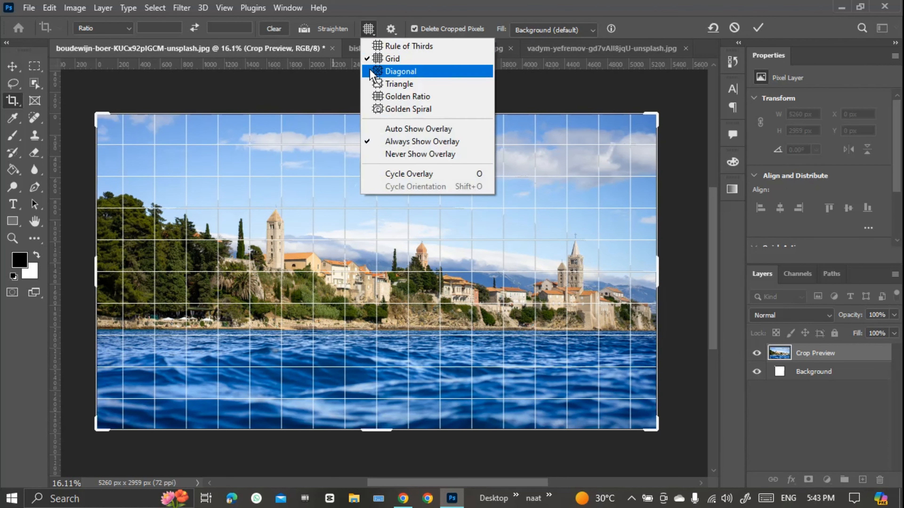
click(370, 71)
click(369, 28)
click(389, 83)
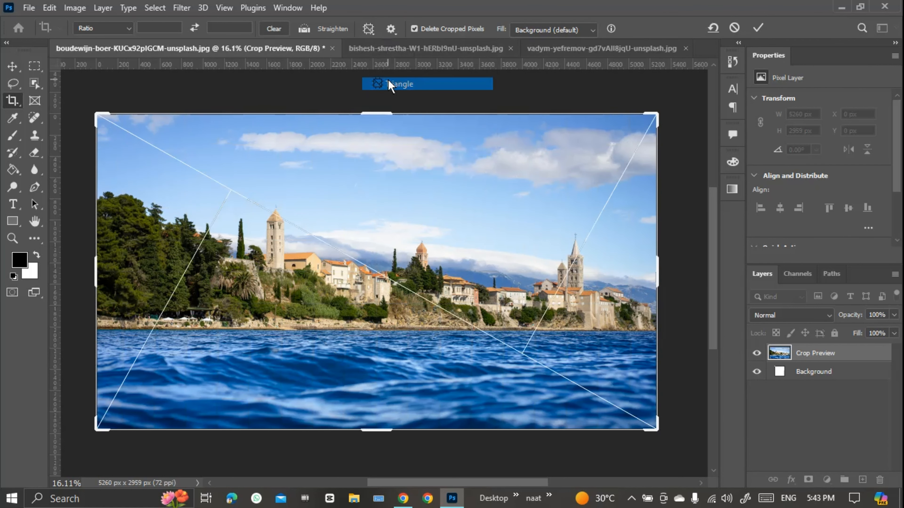
click(368, 28)
click(378, 94)
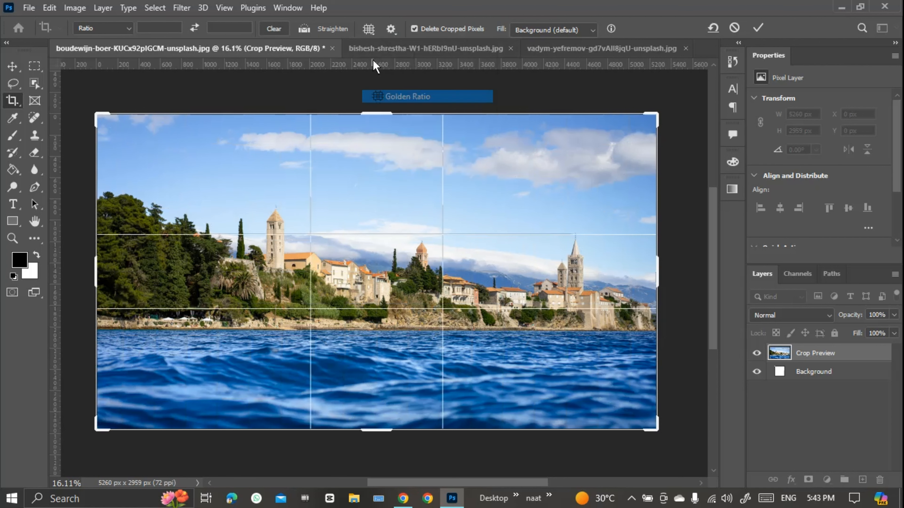
Try the Golden Spiral crop overlay on the seaside photo
click(375, 44)
click(218, 49)
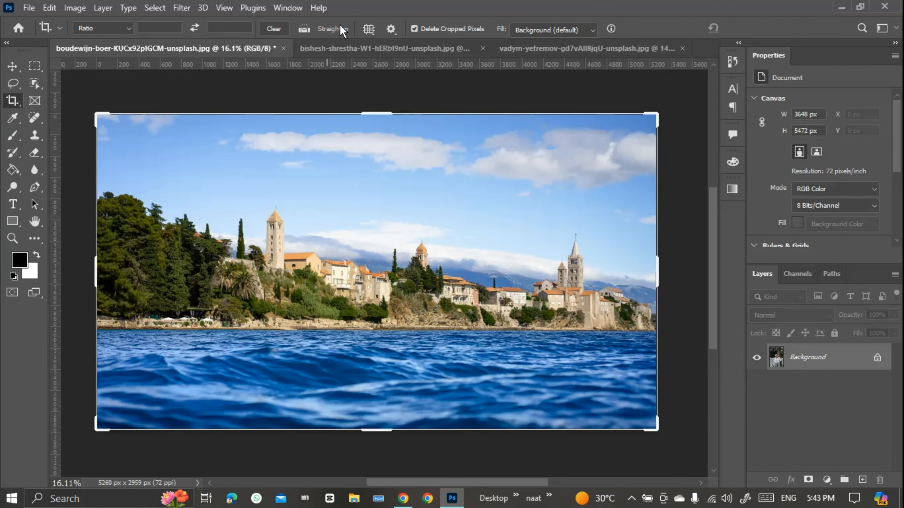
click(369, 28)
click(377, 109)
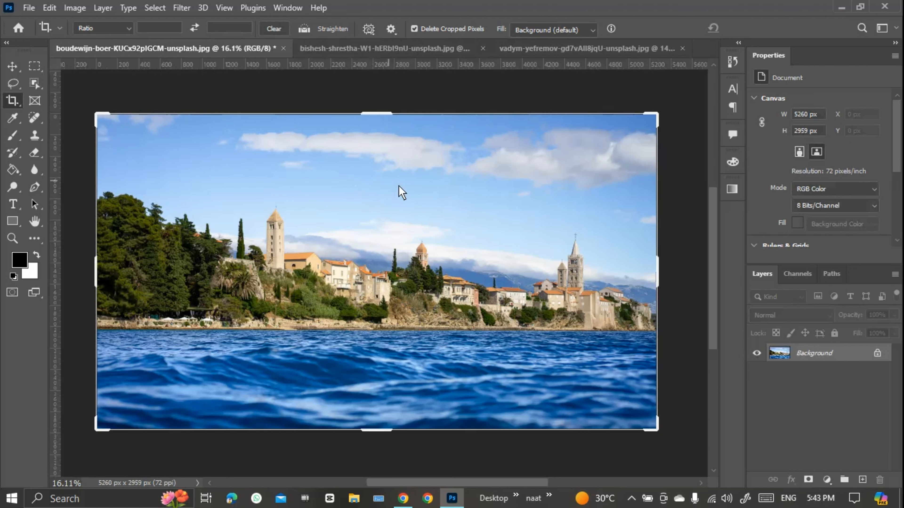
click(290, 213)
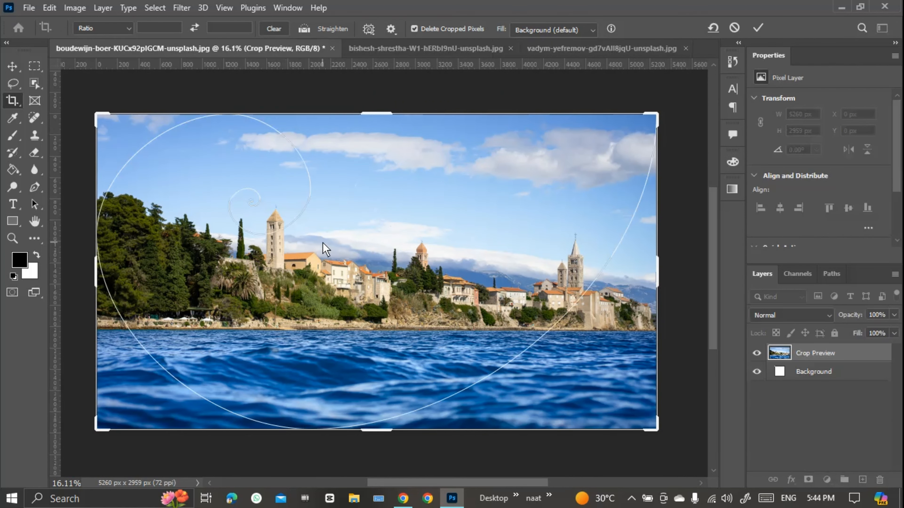
Set the crop overlay to Rule of Thirds and shrink the crop box evenly toward the photo's centre
click(369, 29)
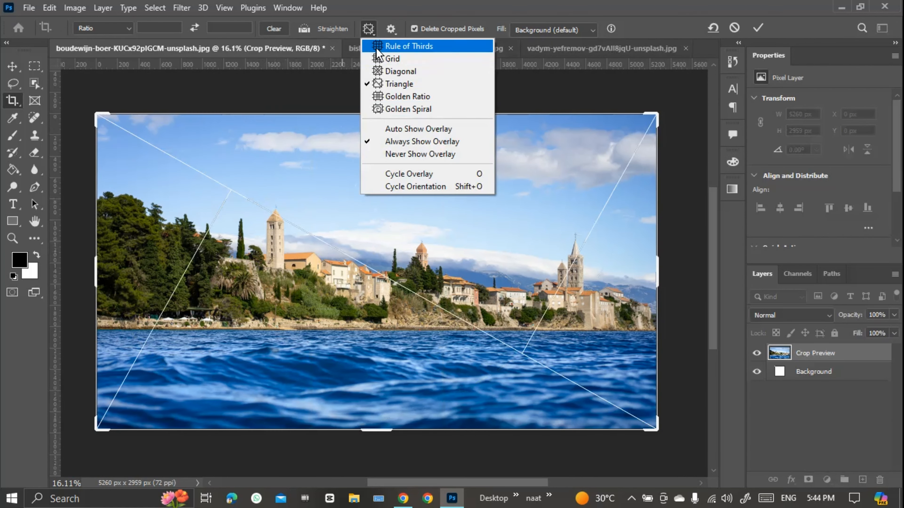
click(394, 50)
click(368, 28)
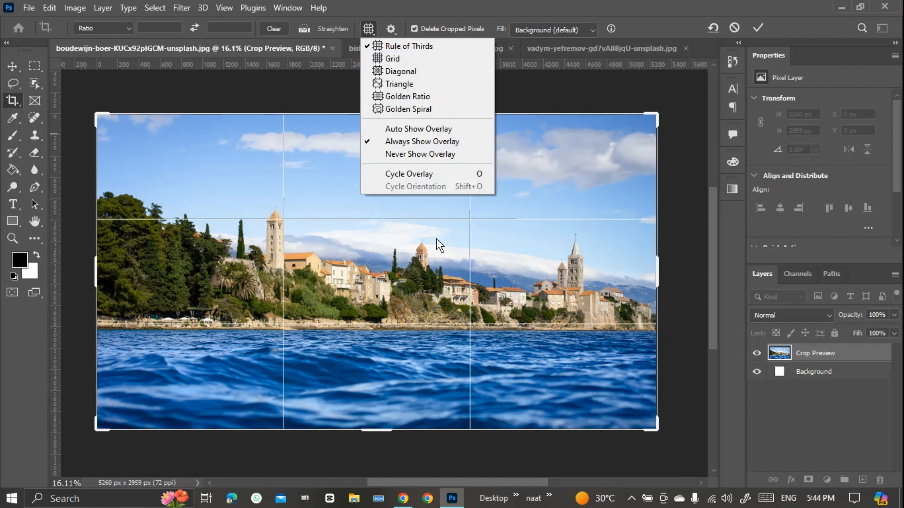
click(597, 79)
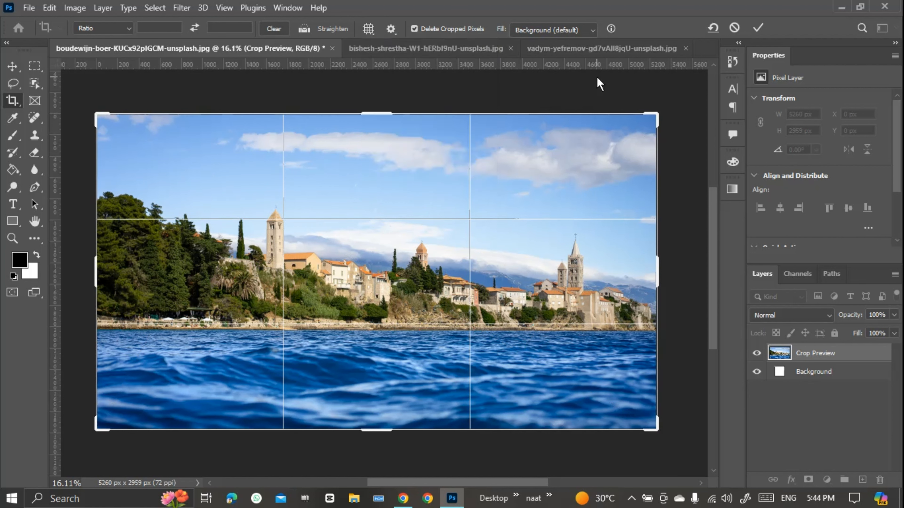
drag(98, 115, 178, 166)
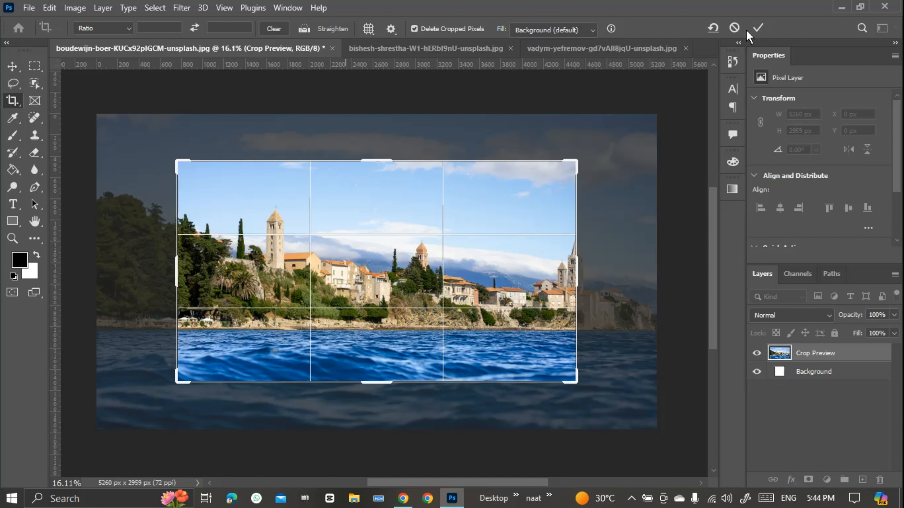
Test Auto Show Overlay by nudging the photo inside the crop box, and return to Always Show Overlay
click(368, 29)
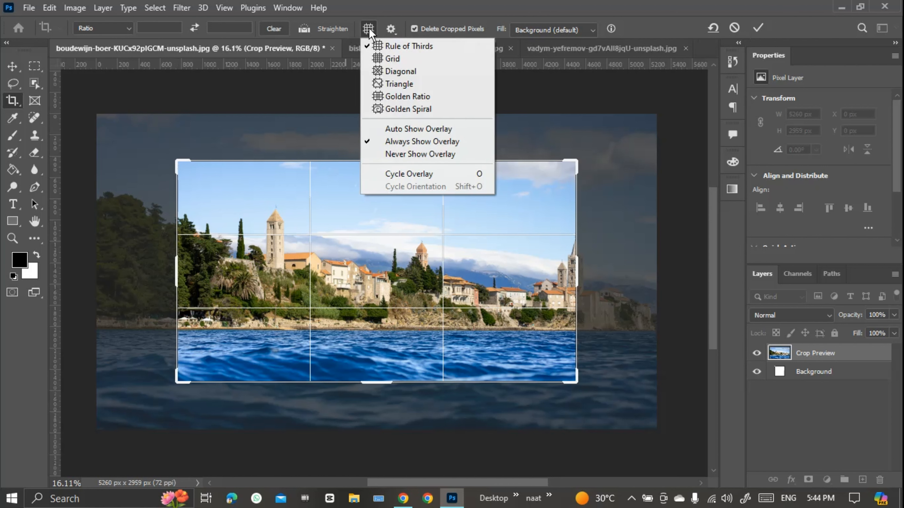
click(383, 130)
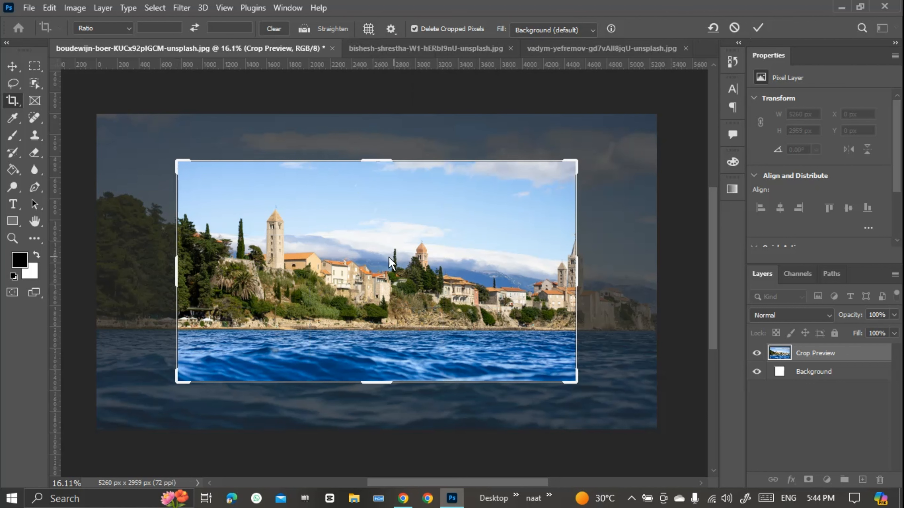
drag(389, 269, 388, 268)
click(368, 29)
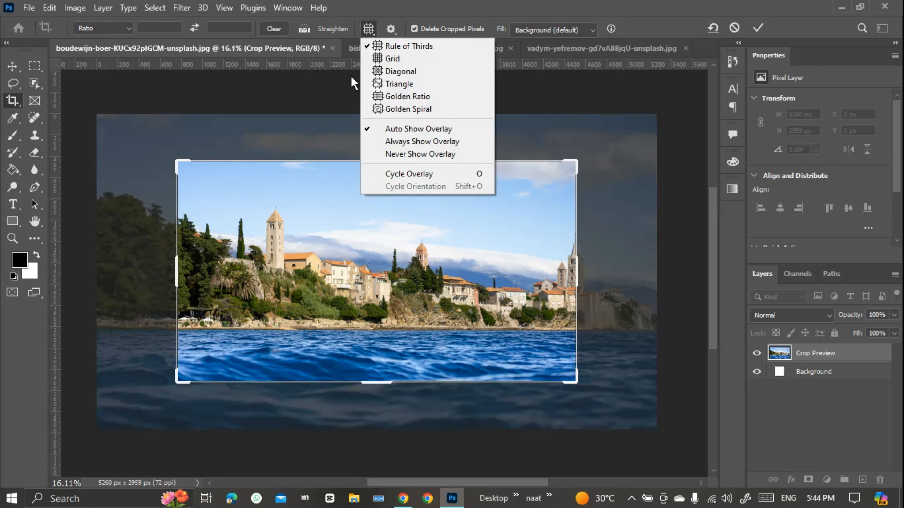
click(405, 142)
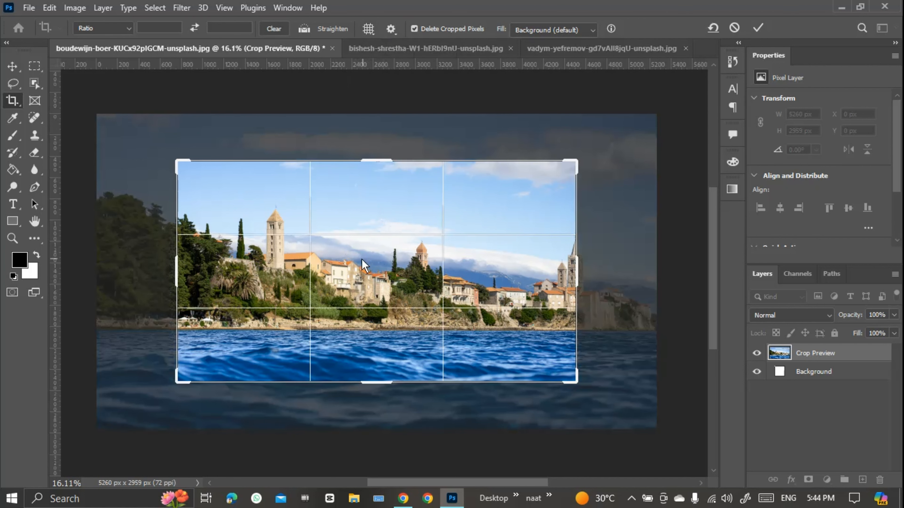
Try Never Show Overlay and test it inside the crop box
click(369, 28)
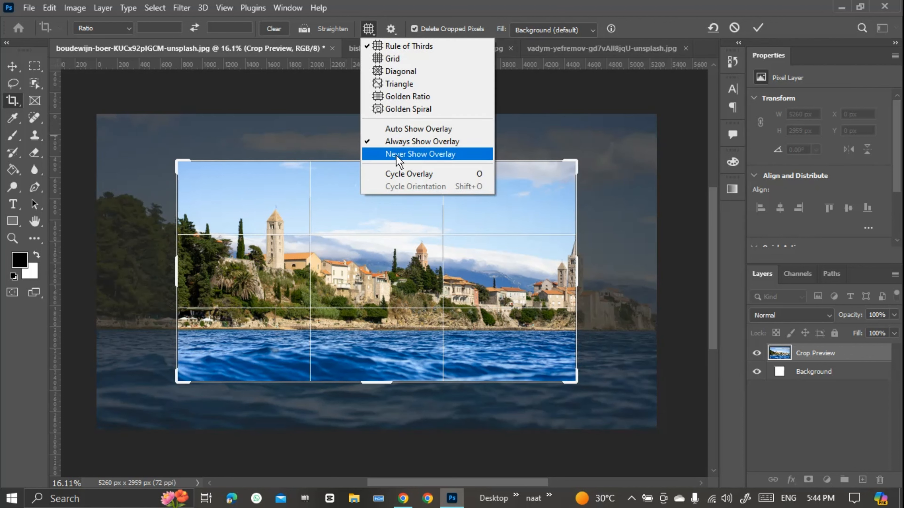
click(407, 154)
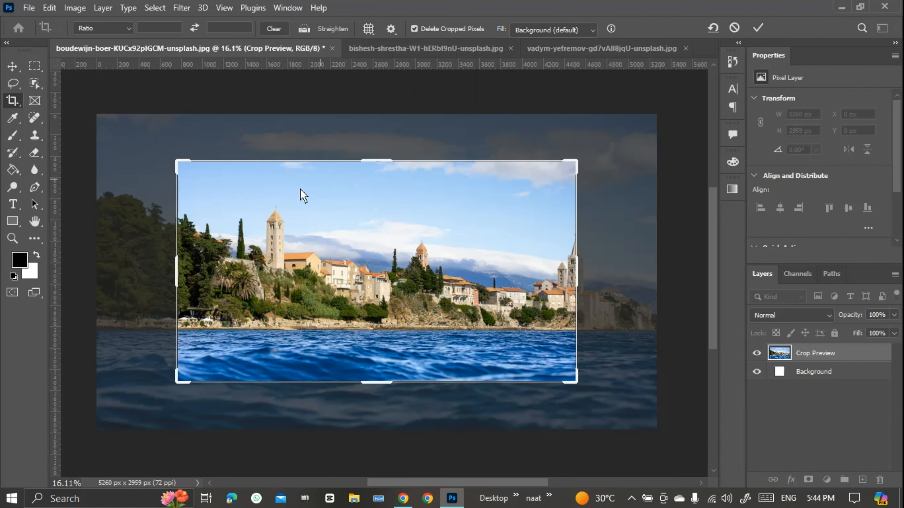
click(318, 268)
Test Auto Show Overlay once more on the crop box and restore Always Show Overlay
click(369, 29)
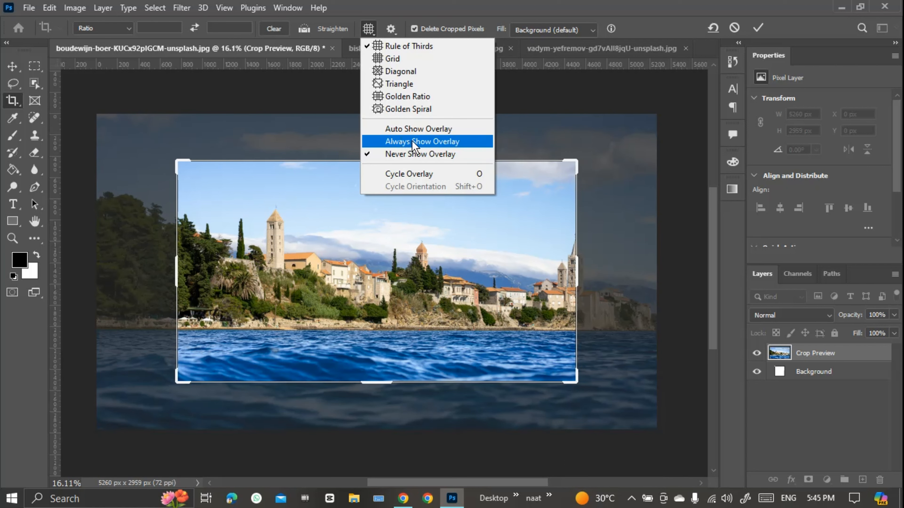
click(413, 129)
click(389, 276)
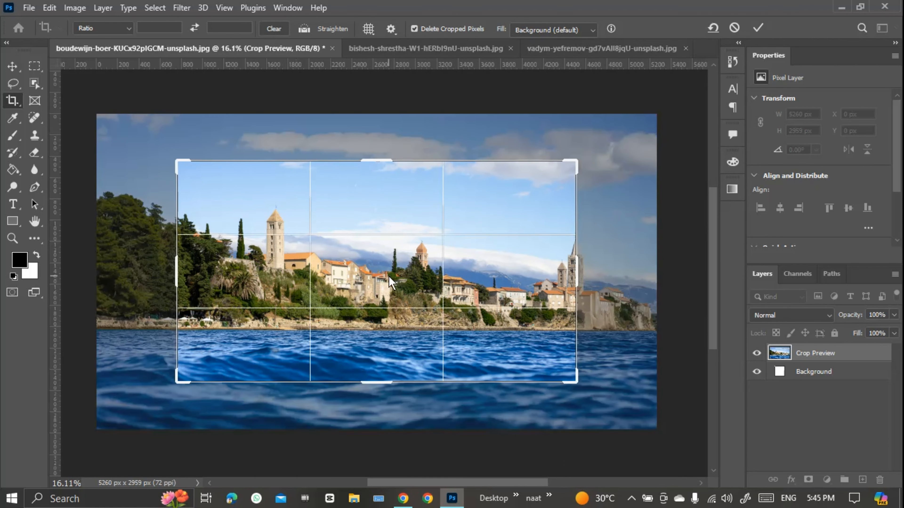
click(370, 29)
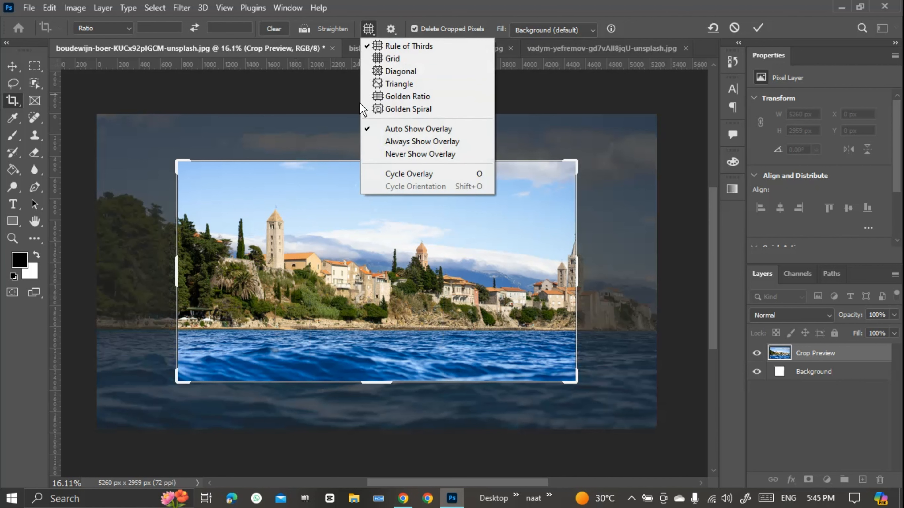
click(372, 143)
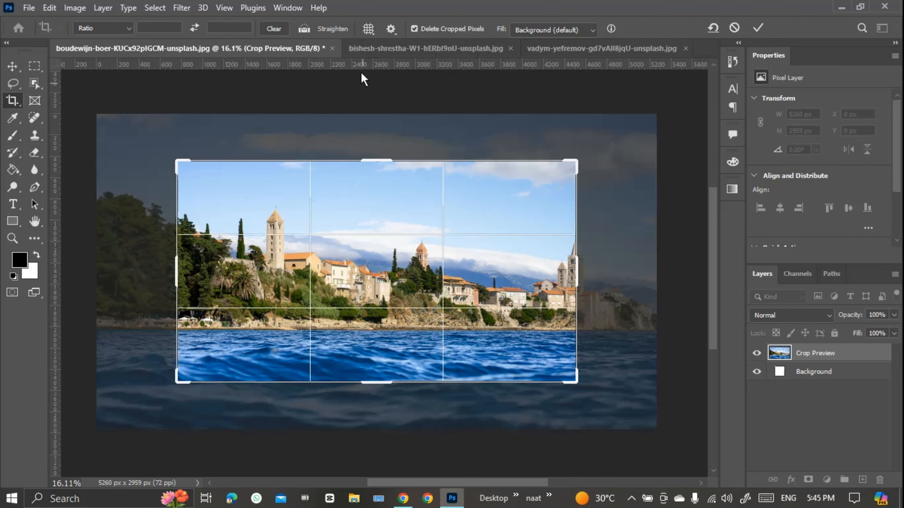
Cycle the crop overlay from Rule of Thirds through Grid and the other styles to Golden Spiral
click(369, 28)
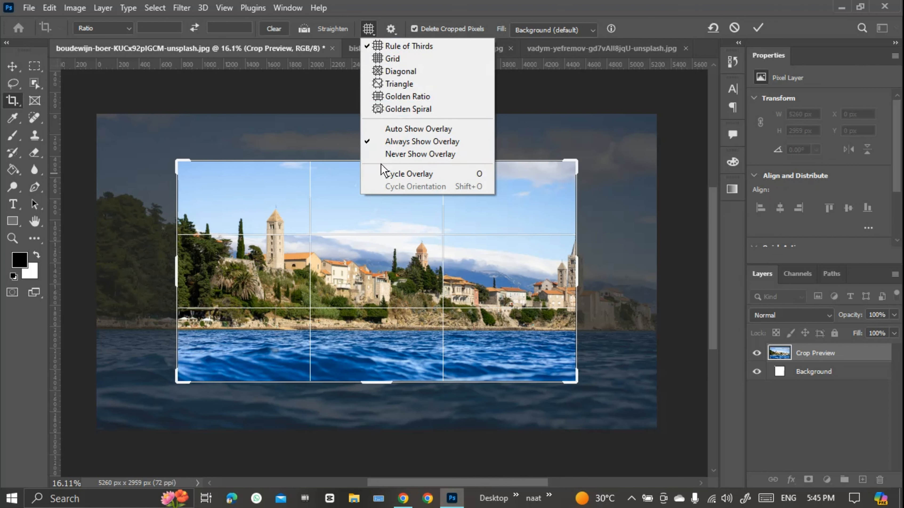
click(389, 174)
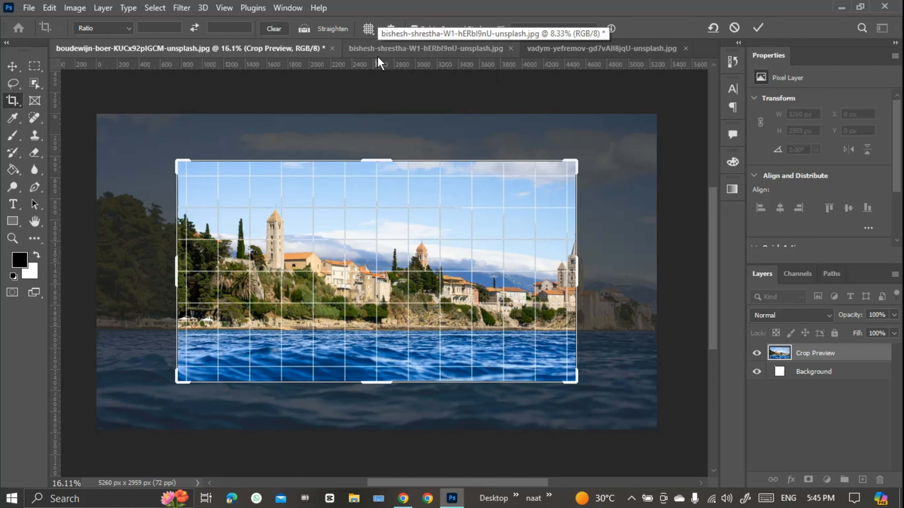
click(374, 28)
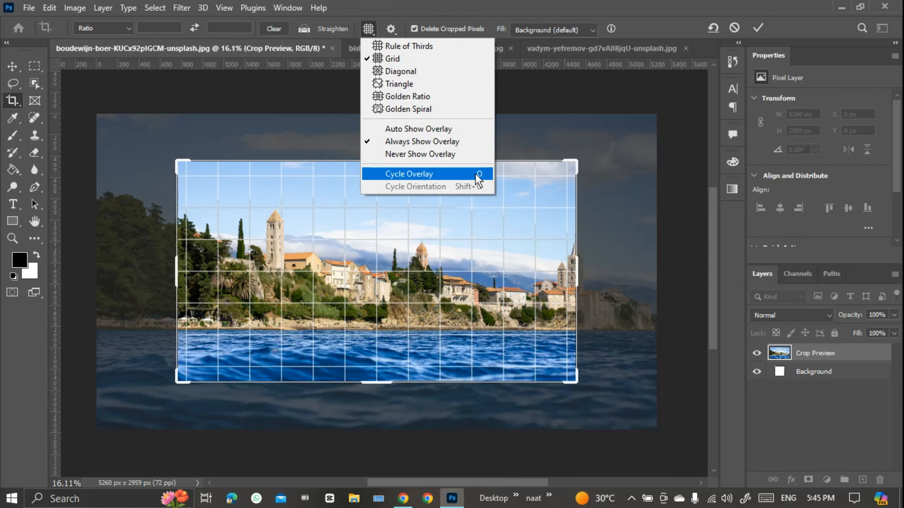
click(373, 36)
key(o)
key(o)
key(o)
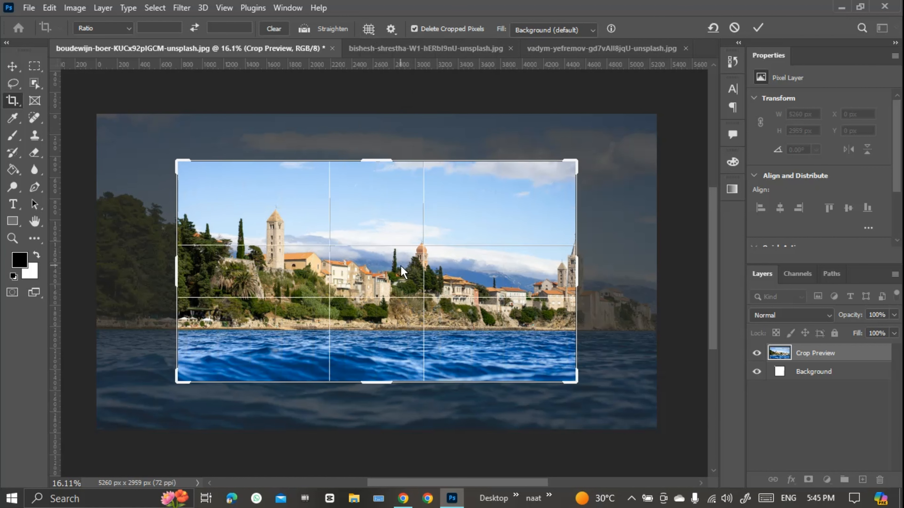
key(o)
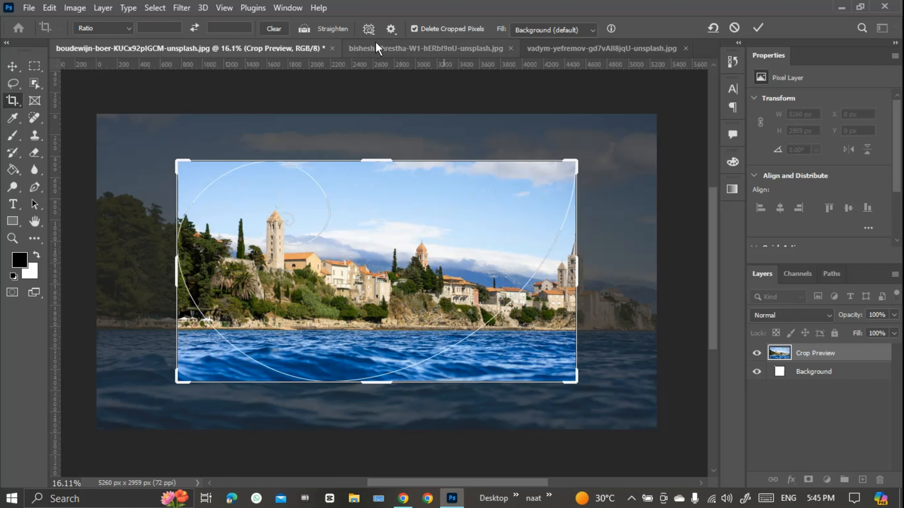
Try the Golden Ratio crop overlay and return to Rule of Thirds
click(368, 28)
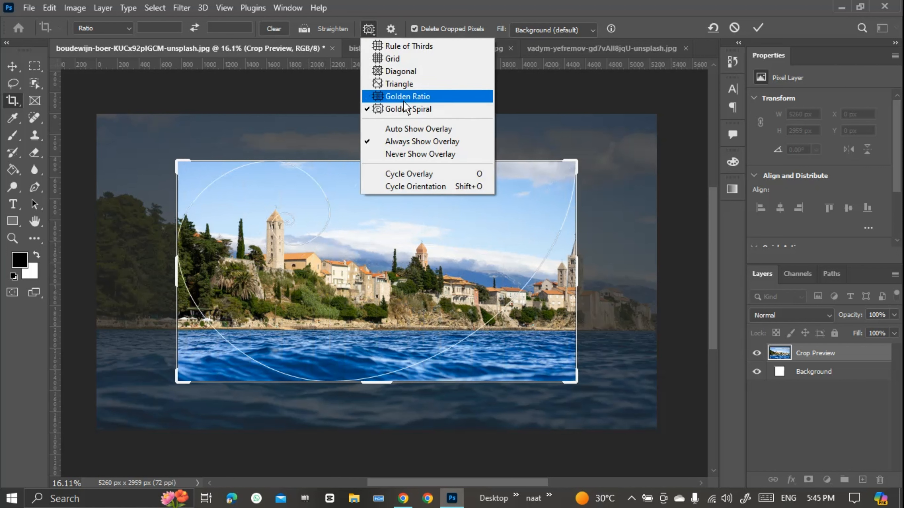
click(412, 96)
click(369, 30)
click(390, 42)
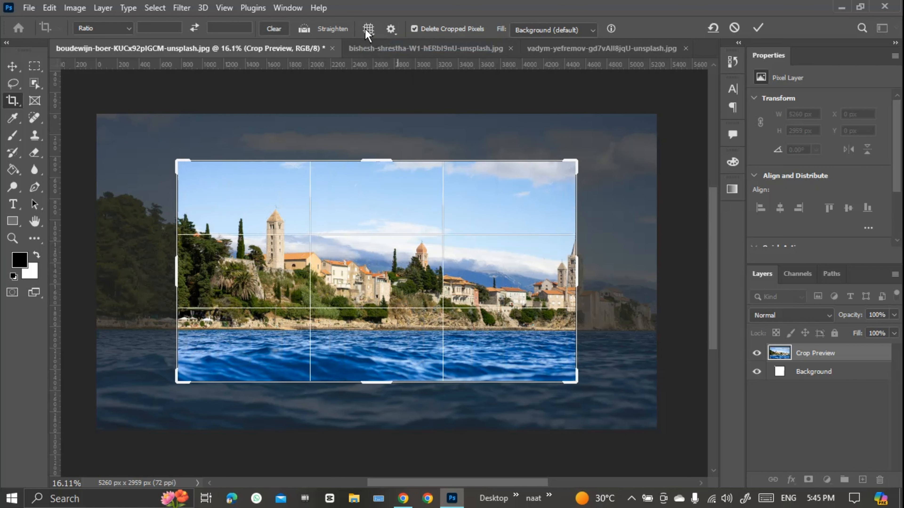
Set the crop overlay to Golden Spiral and cycle its orientation twice
click(369, 29)
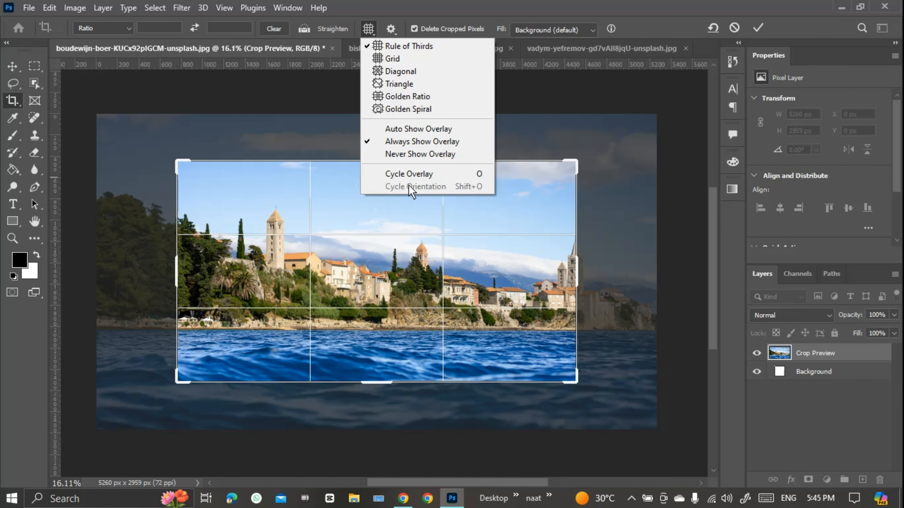
click(410, 110)
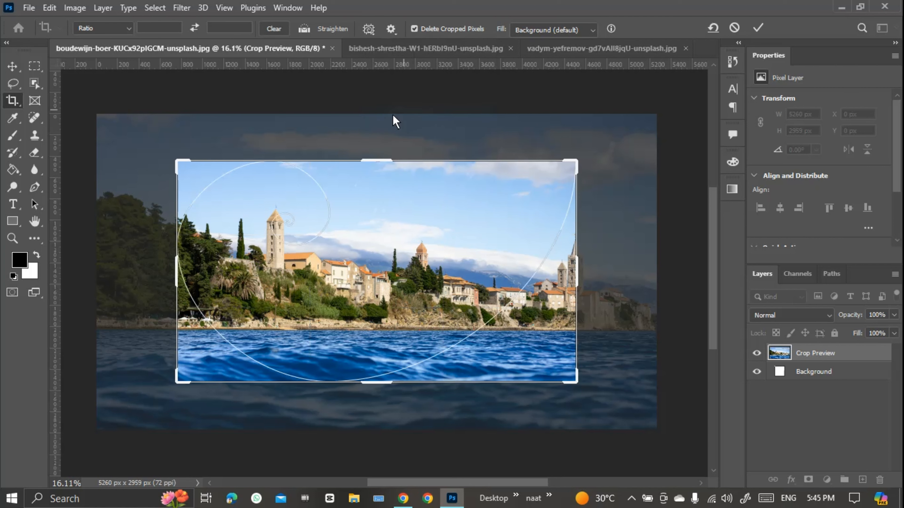
click(370, 33)
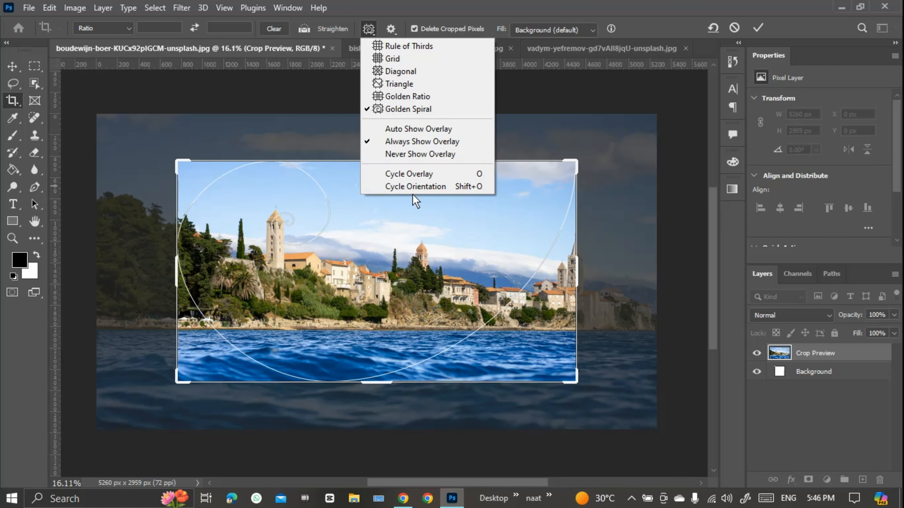
click(418, 186)
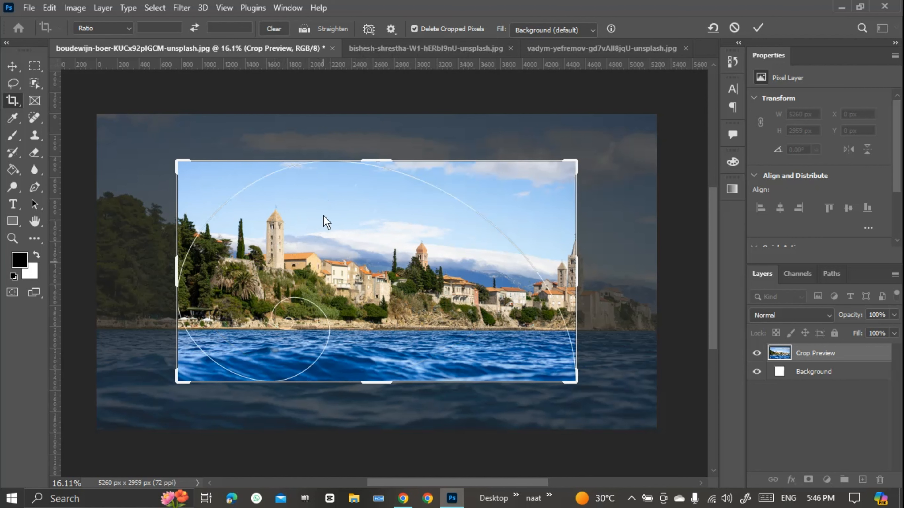
click(368, 29)
click(390, 186)
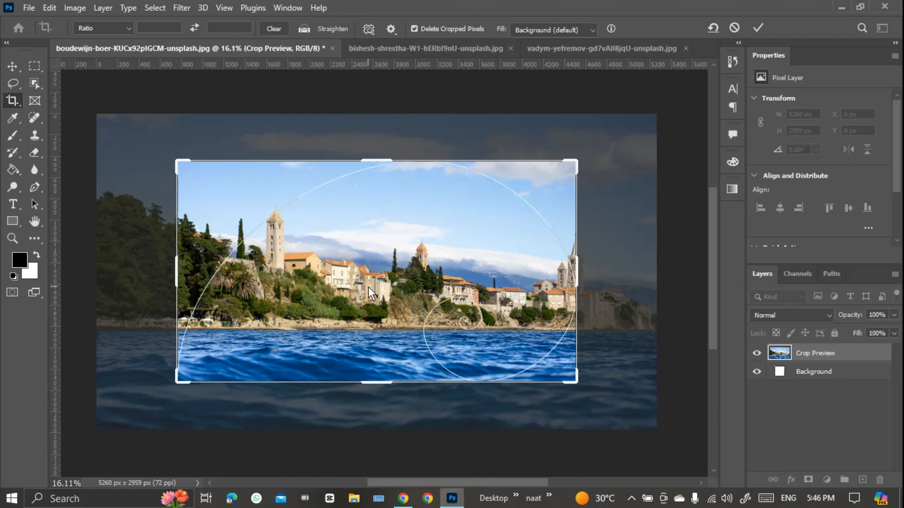
Keep cycling the Golden Spiral overlay repeatedly through its different orientations
key(shift+o)
key(shift+o)
key(shift+o)
key(shift+o)
key(shift+o)
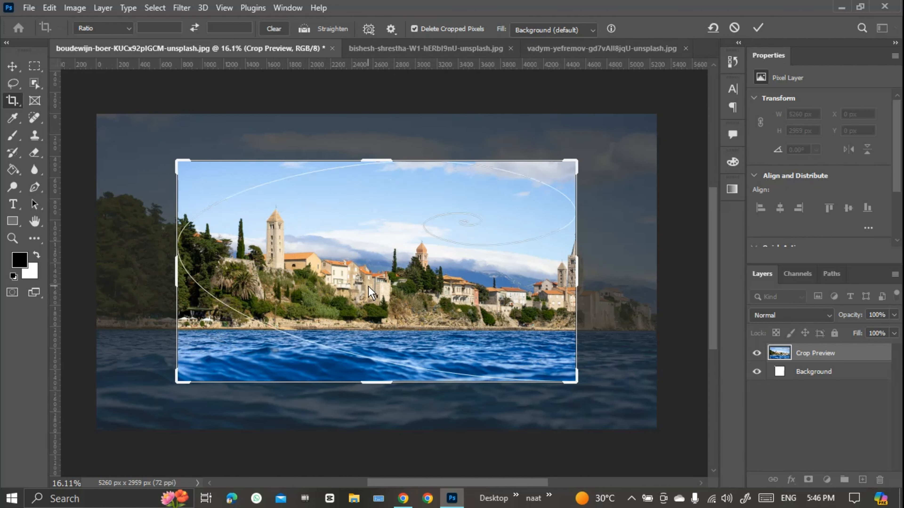
key(shift+o)
key(shift+o)
key(shift+o)
key(shift+o)
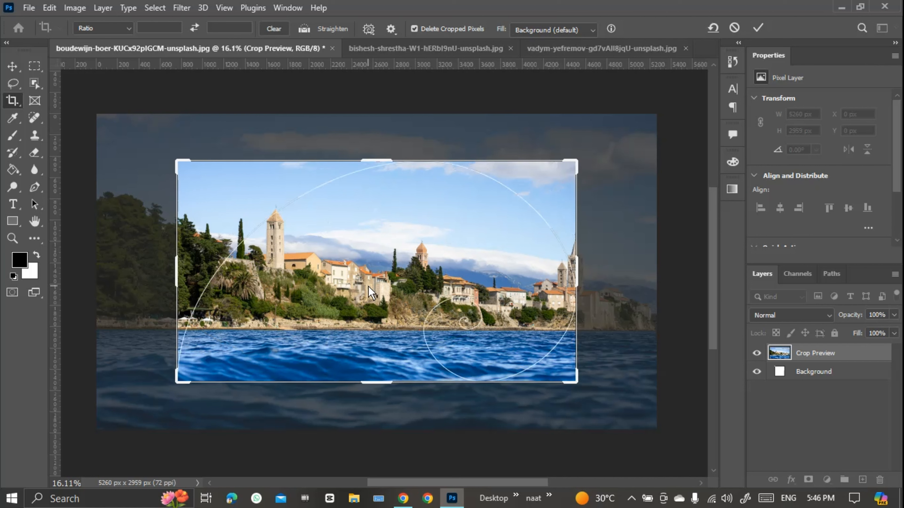
Set the crop overlay back to Rule of Thirds
click(395, 33)
click(395, 33)
click(369, 29)
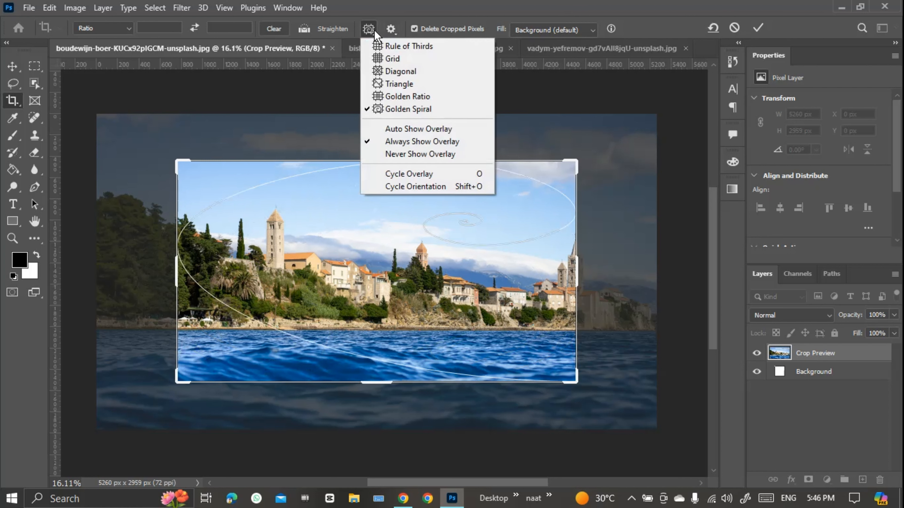
click(369, 28)
click(390, 30)
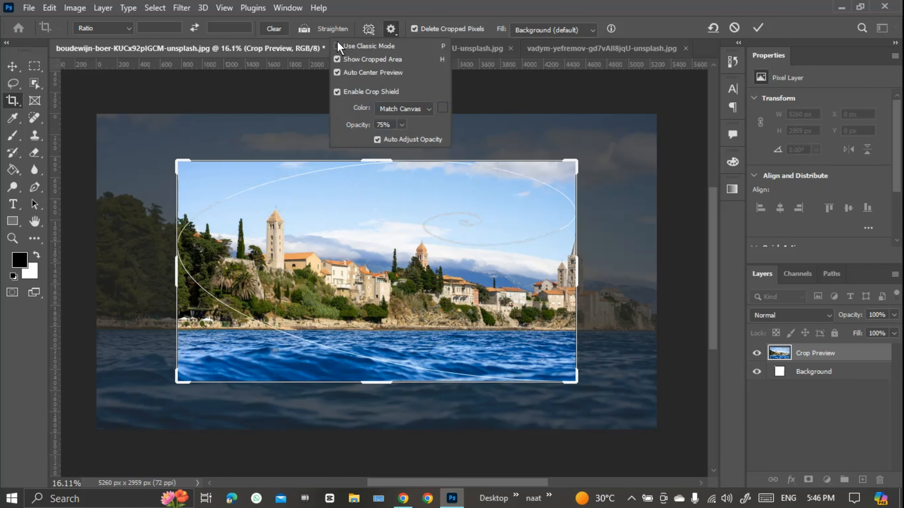
click(371, 29)
click(420, 45)
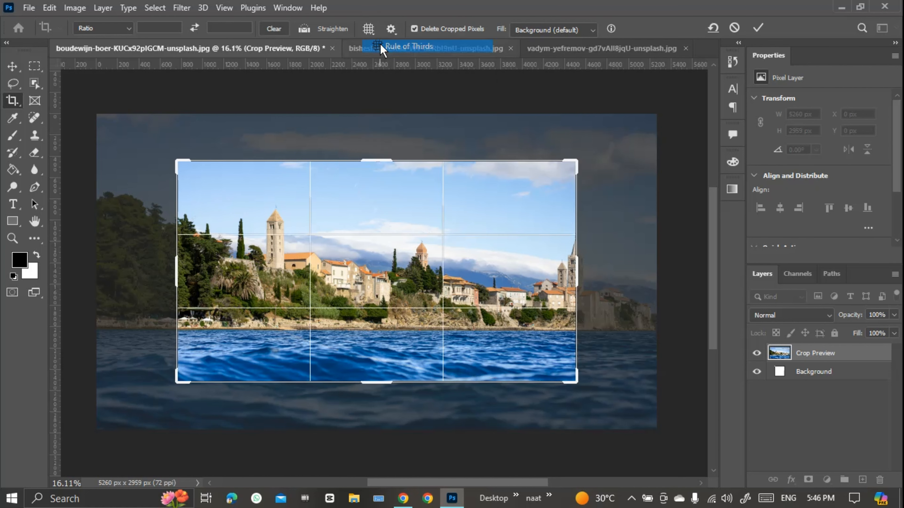
Try Classic Mode on the crop box, turn it off again, and nudge the box's upper-left corner
click(391, 29)
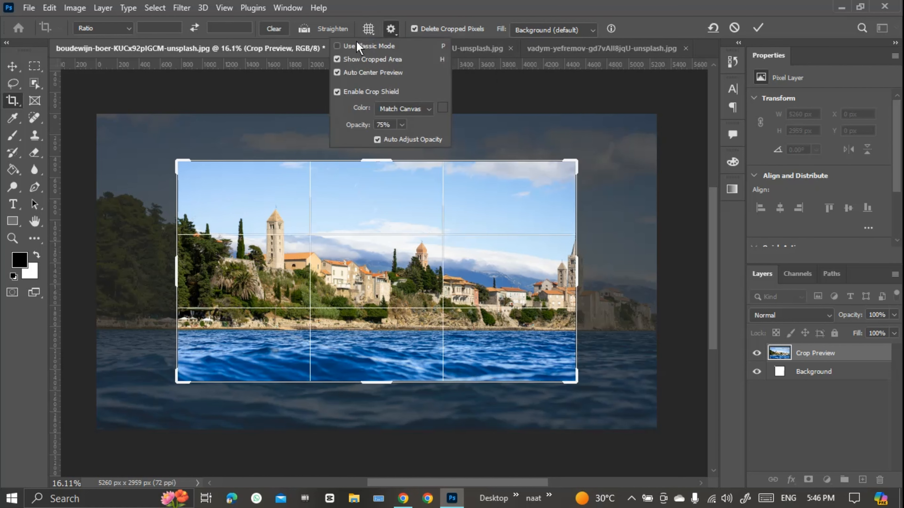
click(343, 46)
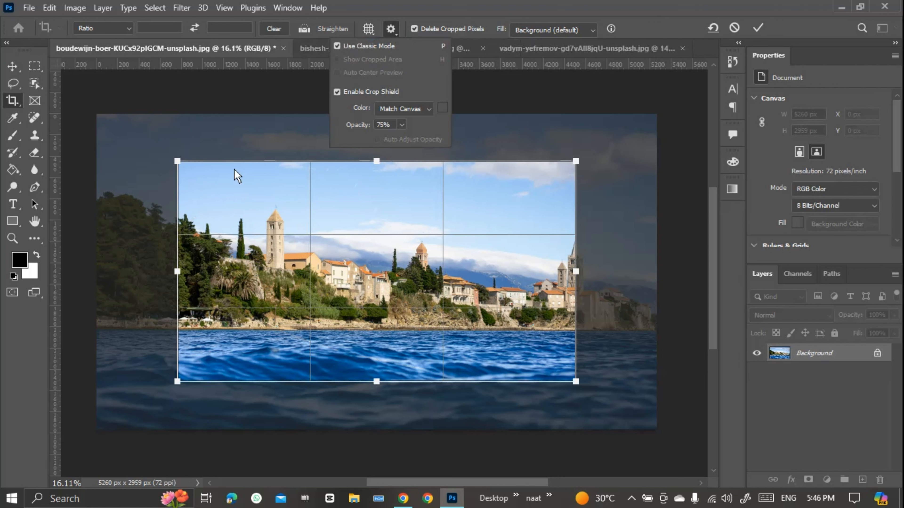
click(337, 46)
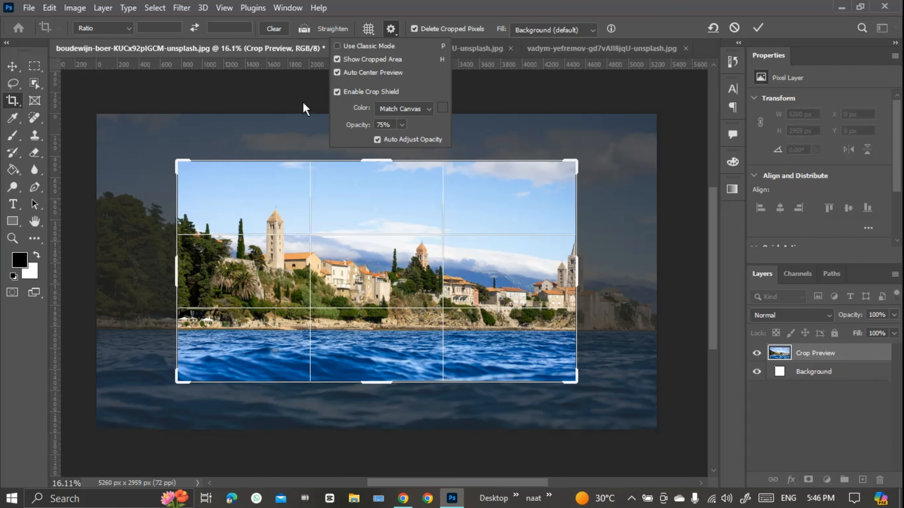
mouse_move(178, 162)
mouse_down()
mouse_move(205, 183)
mouse_move(180, 160)
mouse_up()
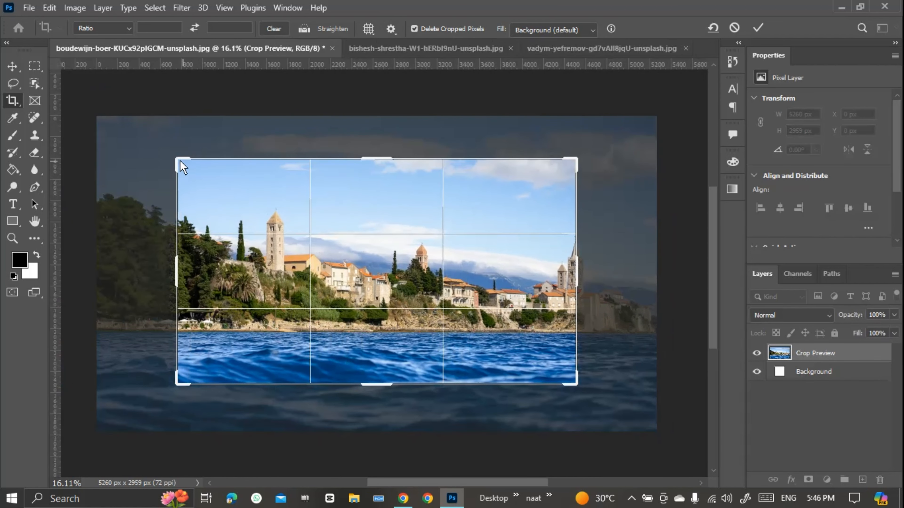
Enable Classic Mode and widen the crop box by moving its upper-left corner outward
click(391, 30)
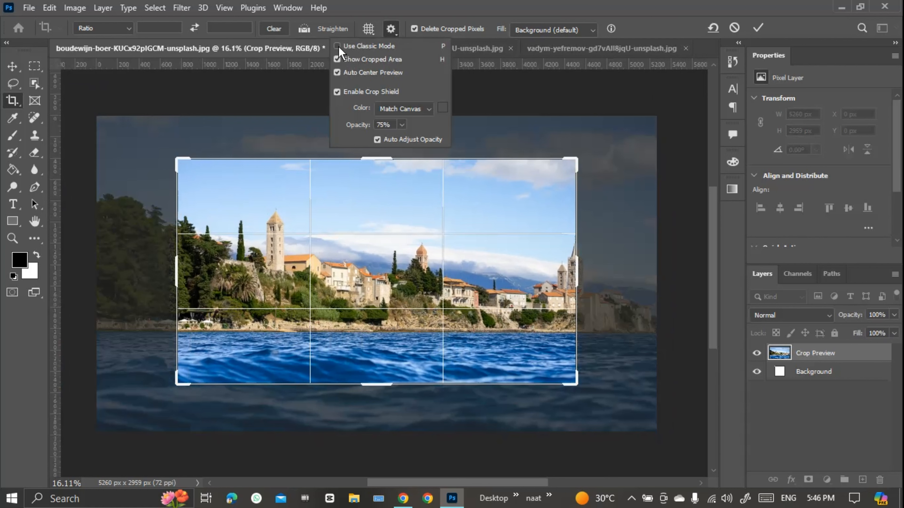
click(337, 46)
mouse_move(178, 159)
mouse_down()
mouse_move(211, 185)
mouse_move(217, 144)
mouse_move(251, 181)
mouse_move(142, 203)
mouse_move(288, 214)
mouse_move(241, 188)
mouse_move(161, 166)
mouse_up()
Disable Classic Mode and narrow the crop box from its upper-left corner
click(391, 29)
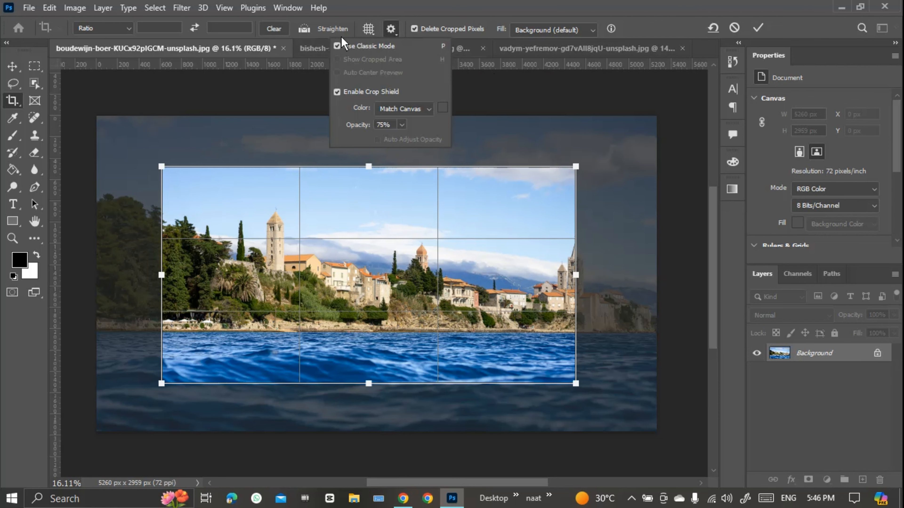
click(342, 44)
drag(163, 167, 194, 169)
Switch Classic Mode on once more and back off for the resized crop box
click(391, 28)
click(337, 46)
click(391, 28)
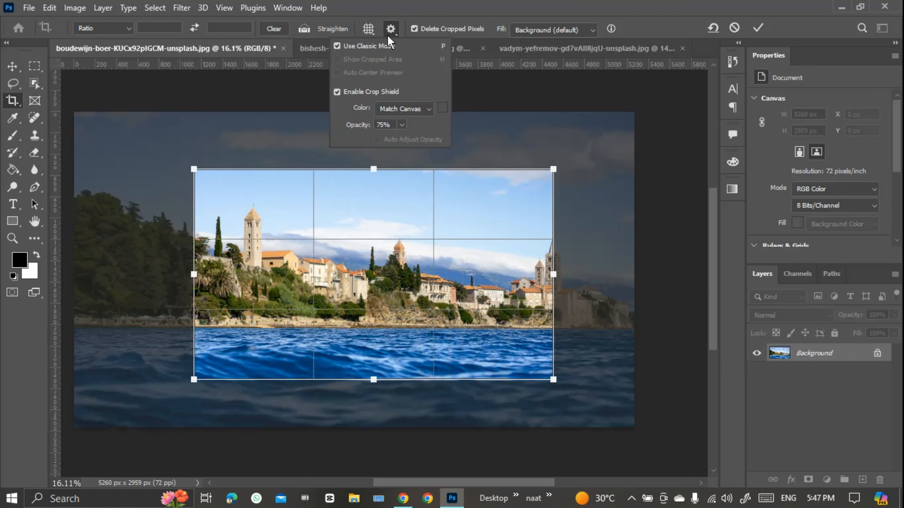
click(337, 46)
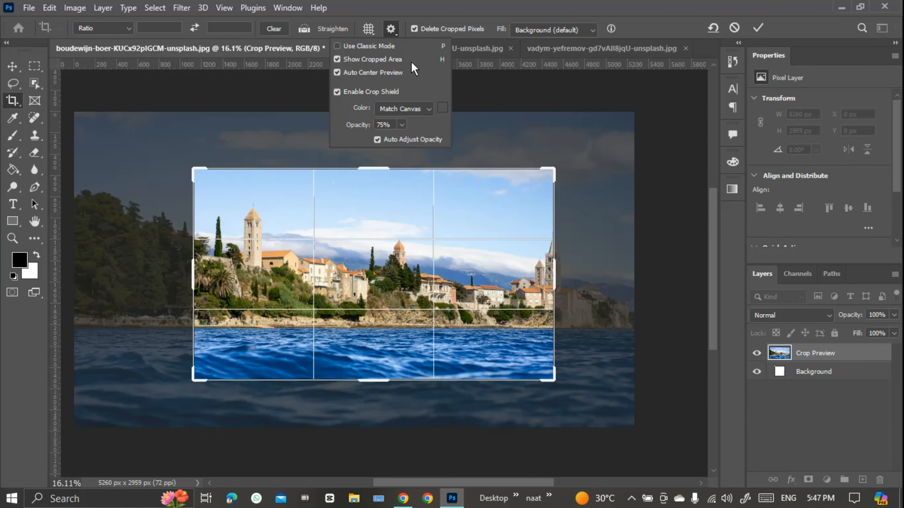
Turn Show Cropped Area and Auto Center Preview off and back on, one after the other
click(338, 59)
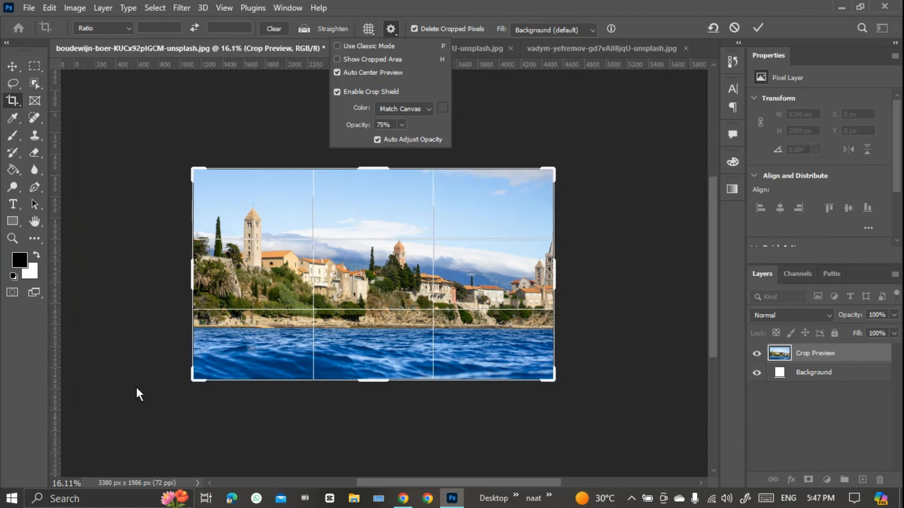
click(337, 59)
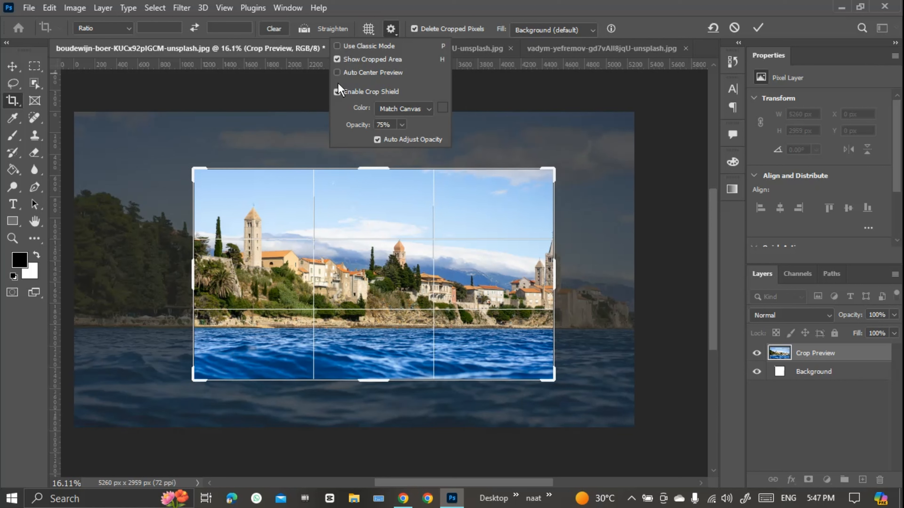
click(337, 72)
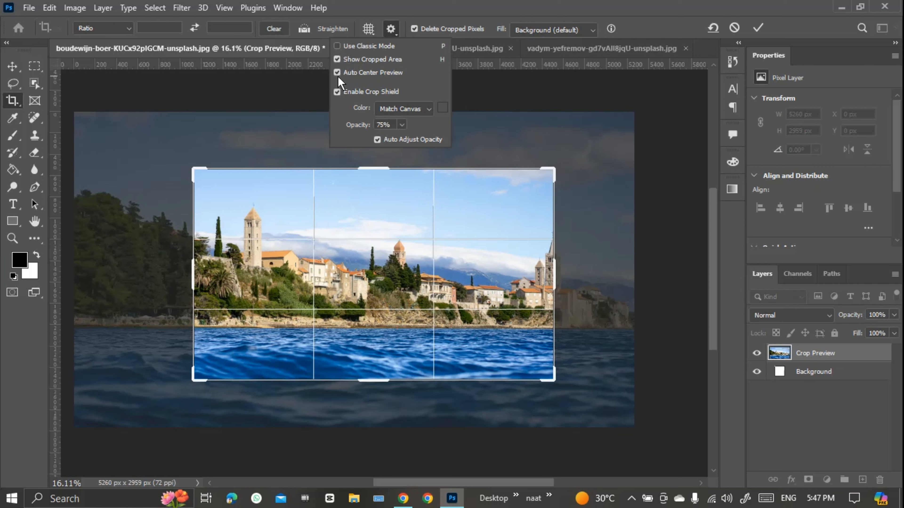
Turn the crop shield off and back on, and keep its colour set to Match Canvas
click(337, 92)
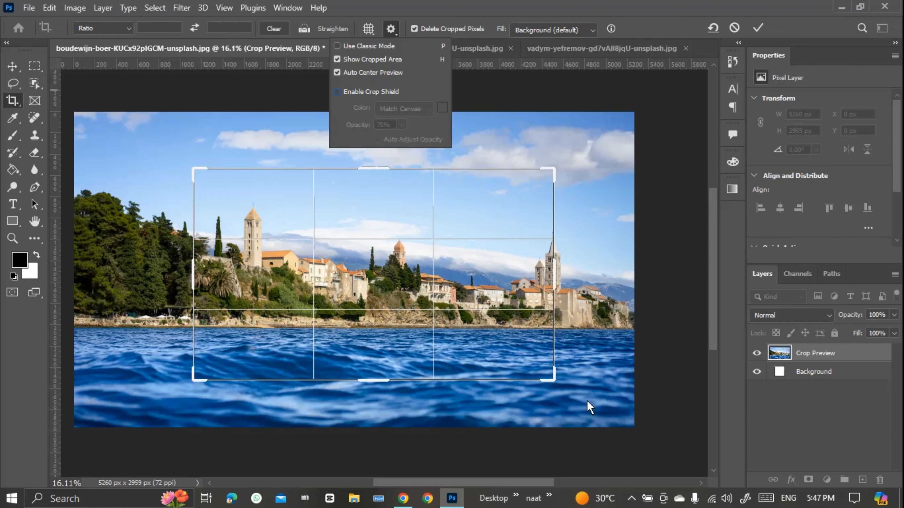
click(337, 93)
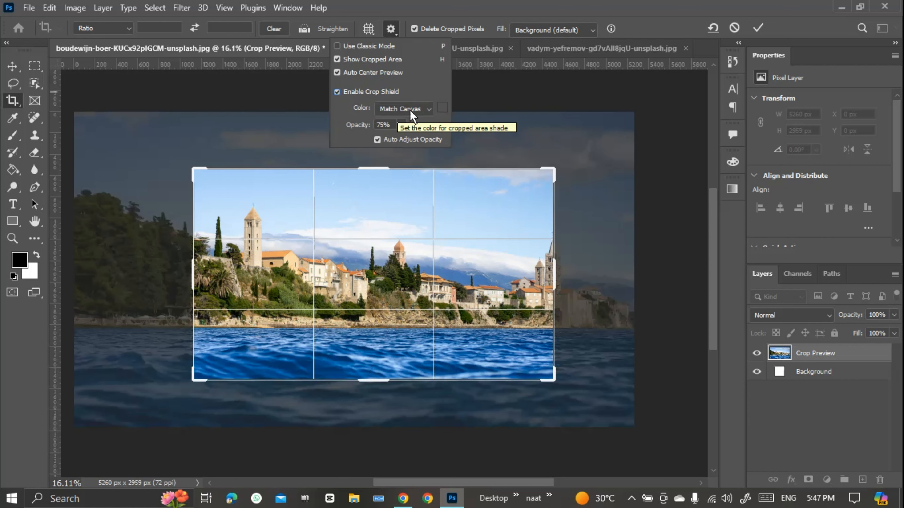
click(421, 109)
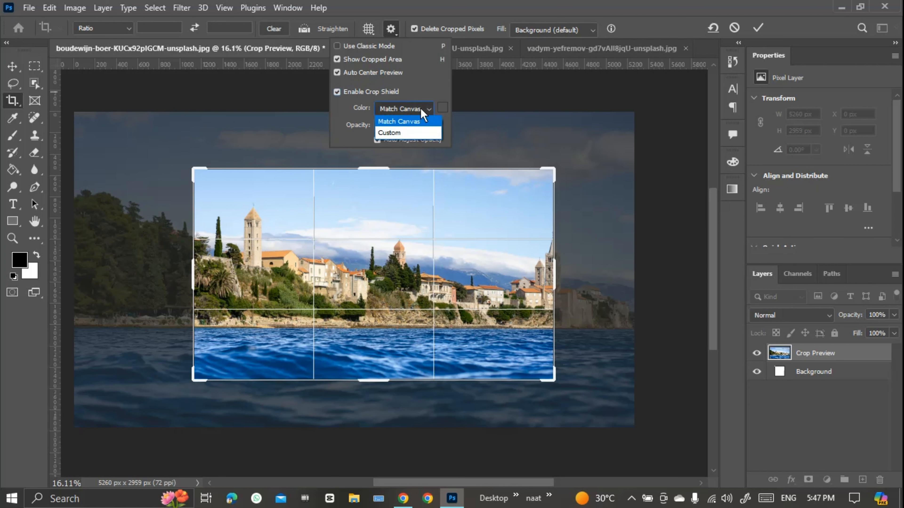
click(425, 120)
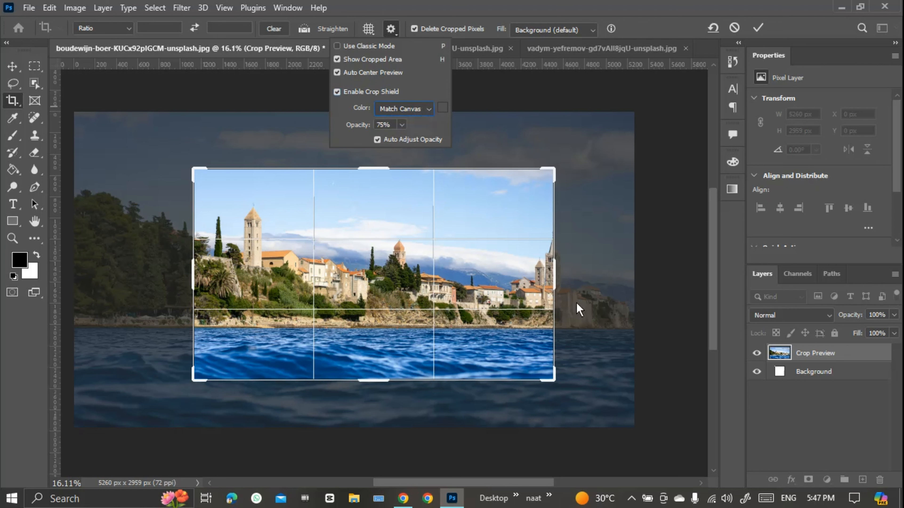
scroll(610, 295, right, 5)
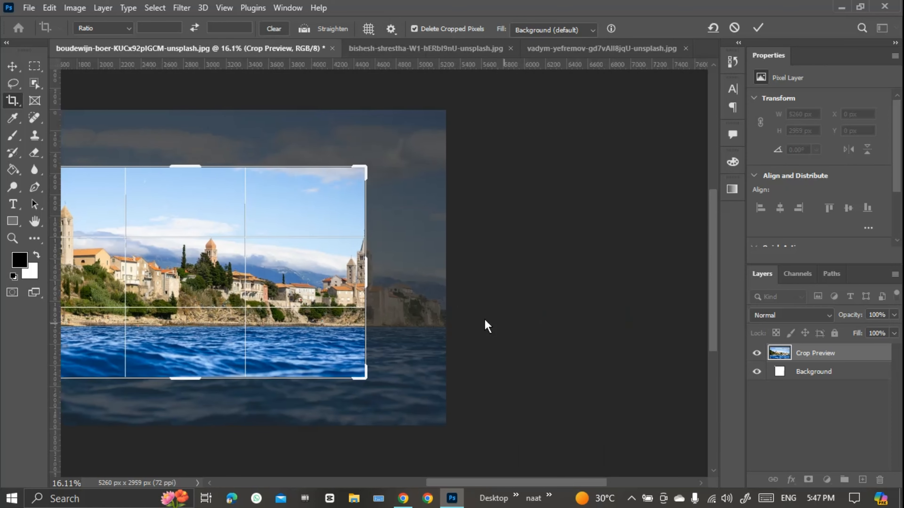
scroll(446, 329, left, 5)
scroll(668, 355, left, 1)
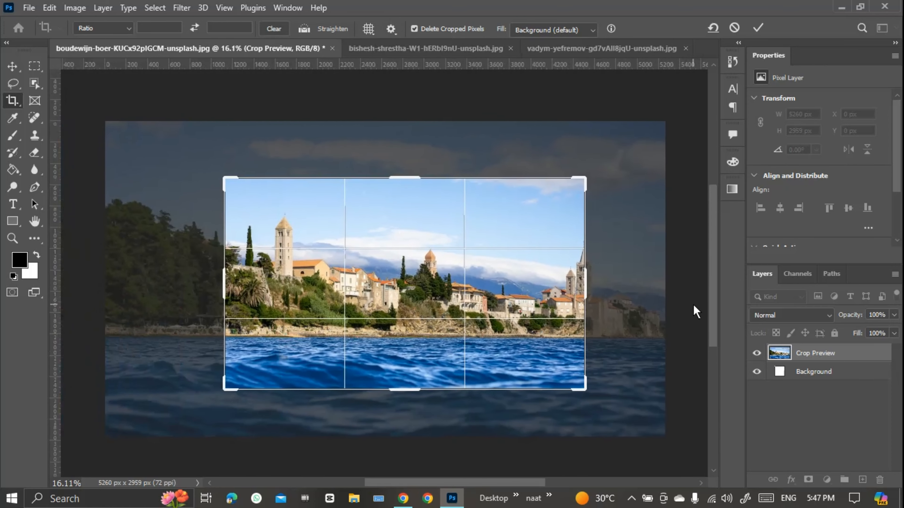
Try custom crop shield colours red (fa0404) and blue (0018ff), cancel the colour choice, and return the shield to Match Canvas
click(391, 29)
click(411, 103)
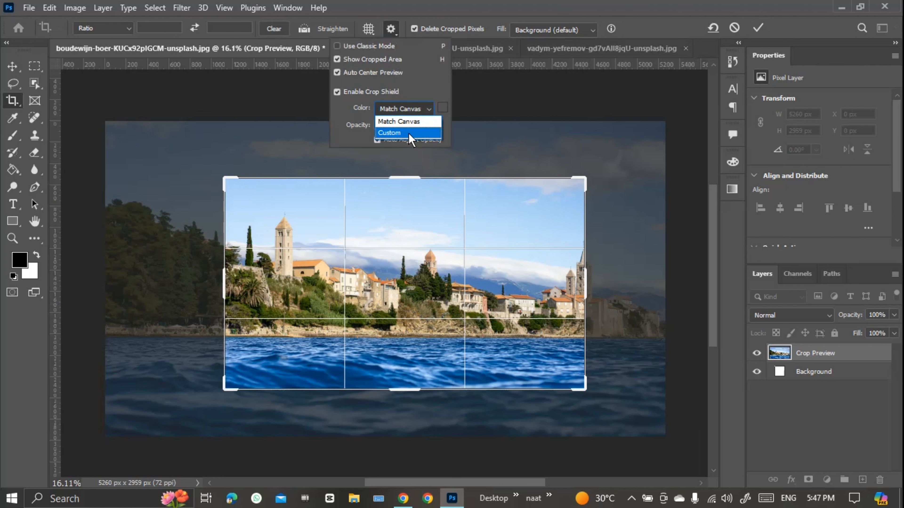
click(409, 133)
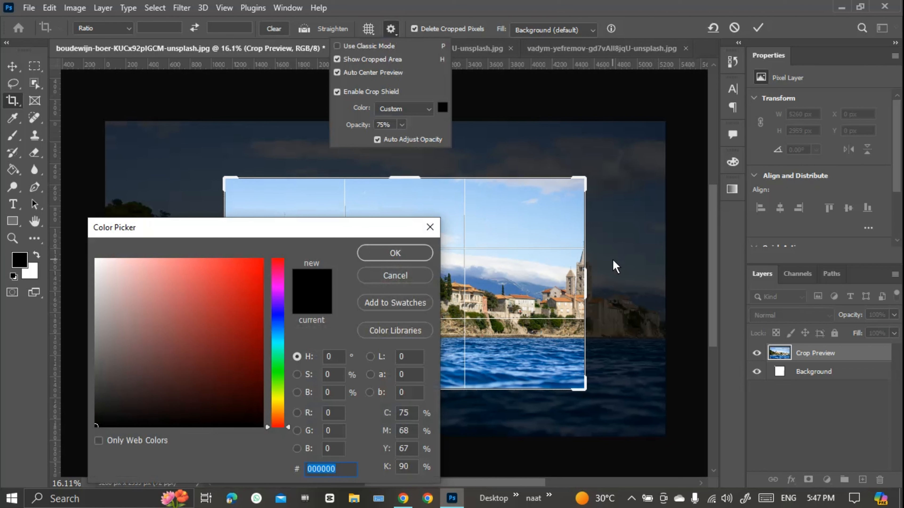
drag(236, 293, 260, 262)
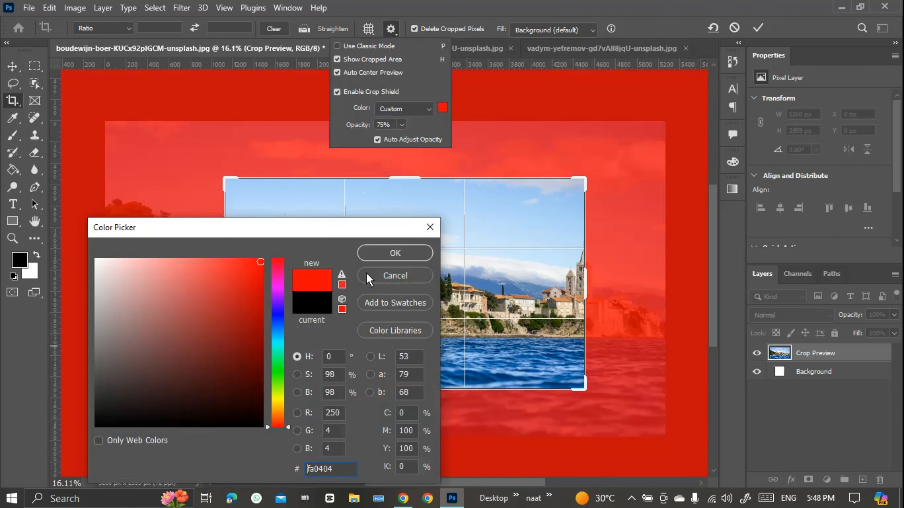
click(249, 322)
click(278, 317)
drag(251, 313, 282, 253)
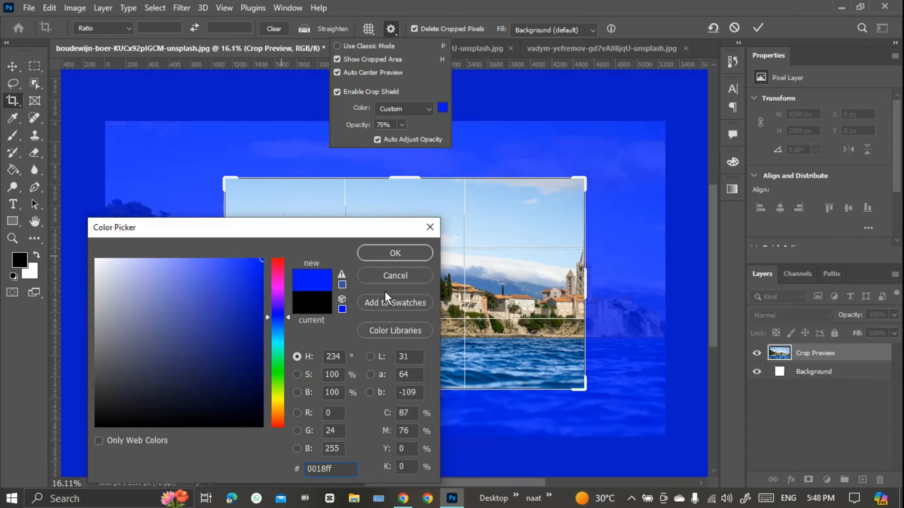
click(398, 280)
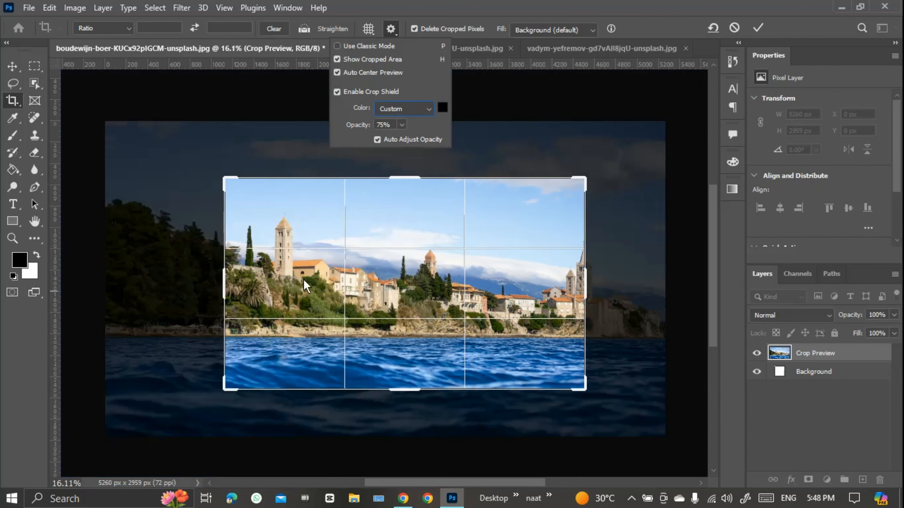
click(420, 111)
click(414, 119)
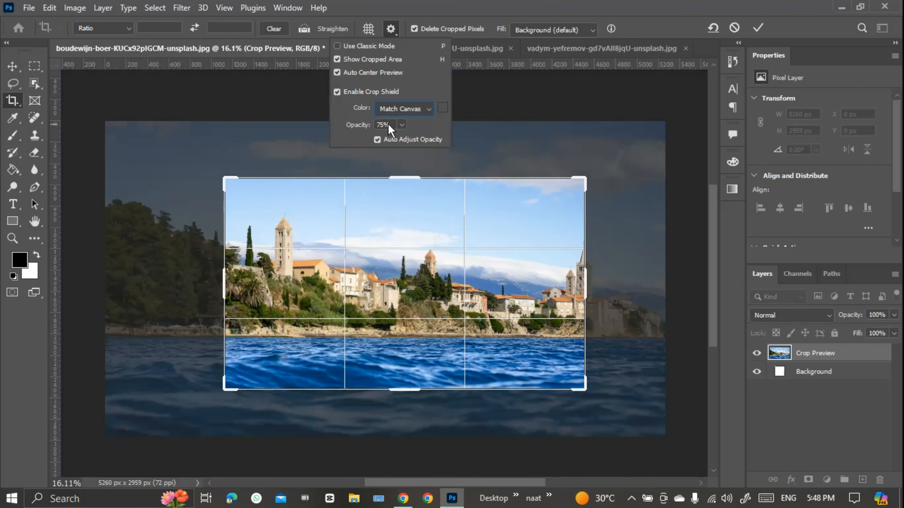
Try crop shield opacities of 100% and 80%, set it to 75%, and toggle Auto Adjust Opacity off and back on
click(402, 125)
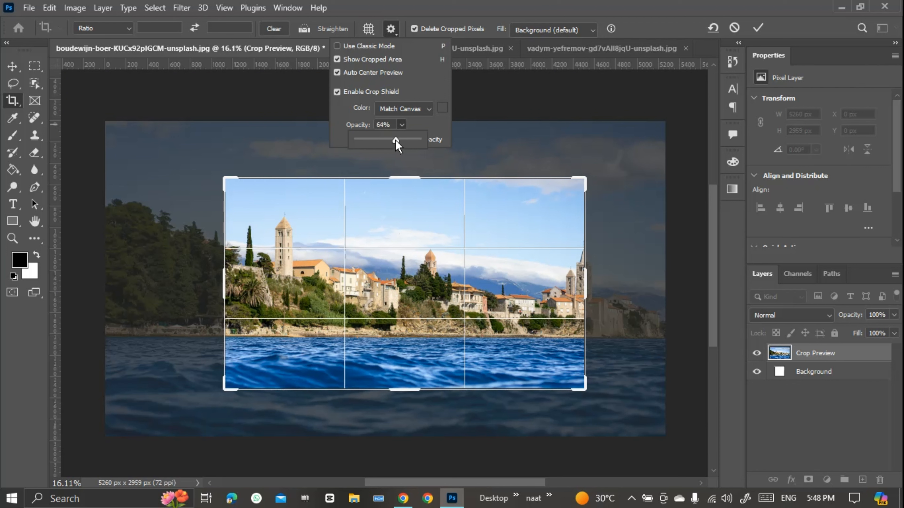
drag(396, 140, 427, 145)
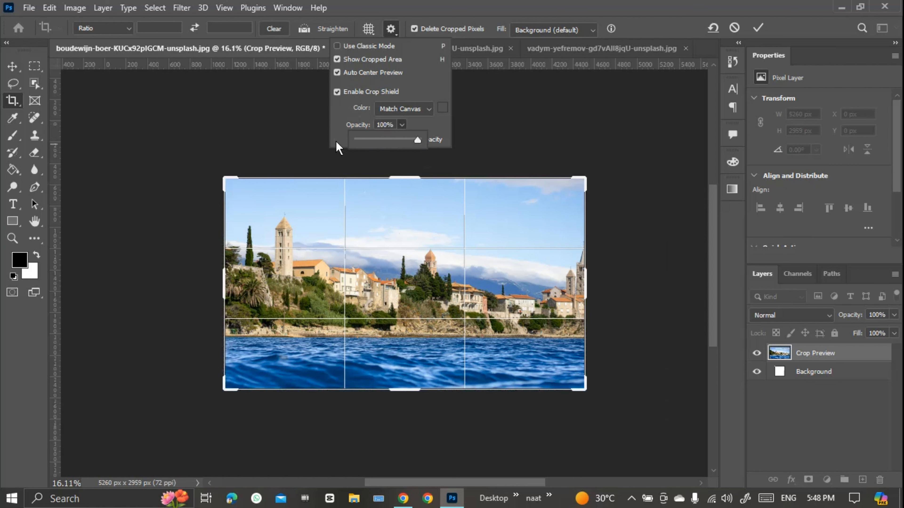
drag(417, 140, 405, 140)
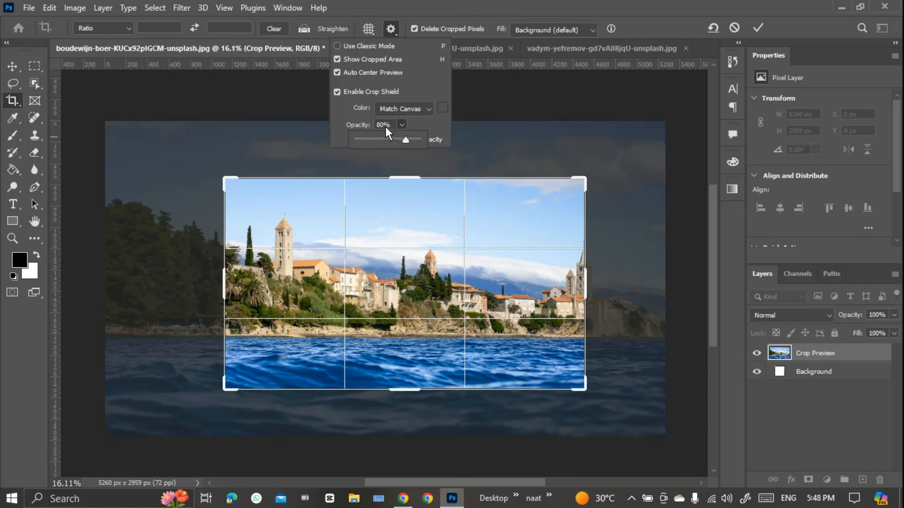
click(386, 125)
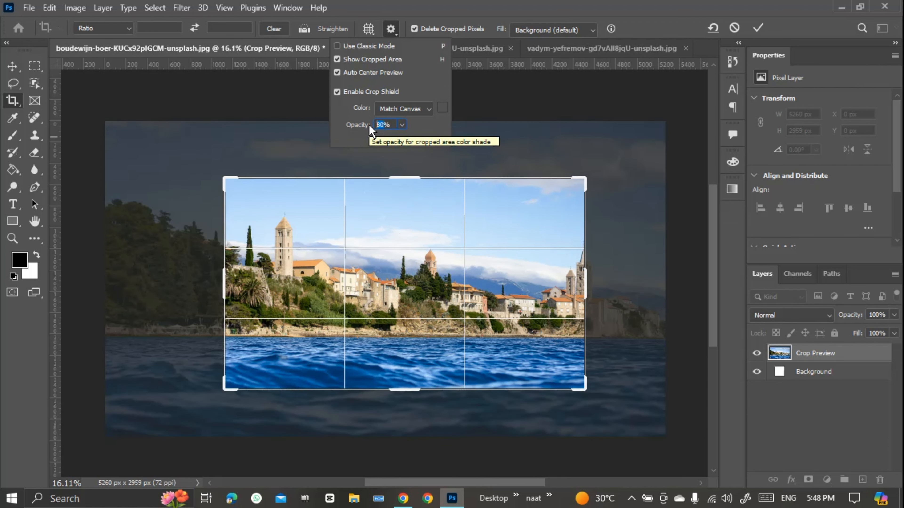
text(75)
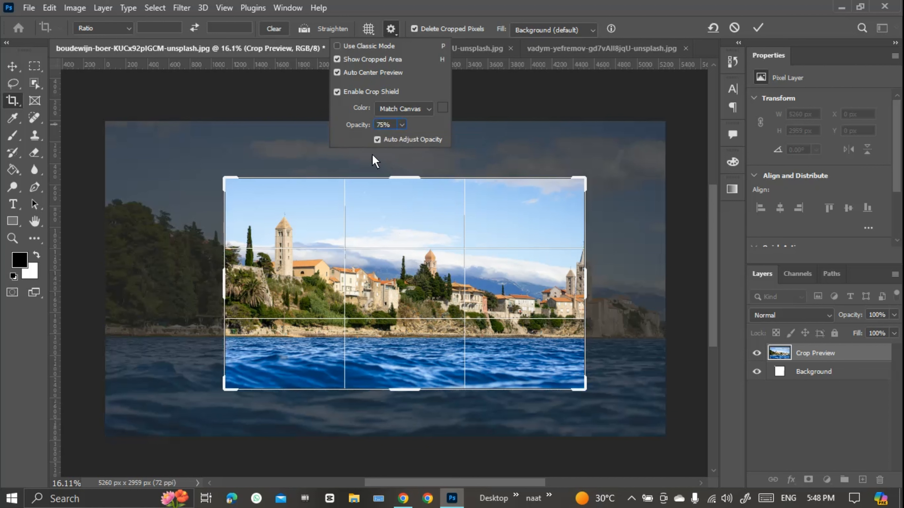
click(378, 140)
click(380, 139)
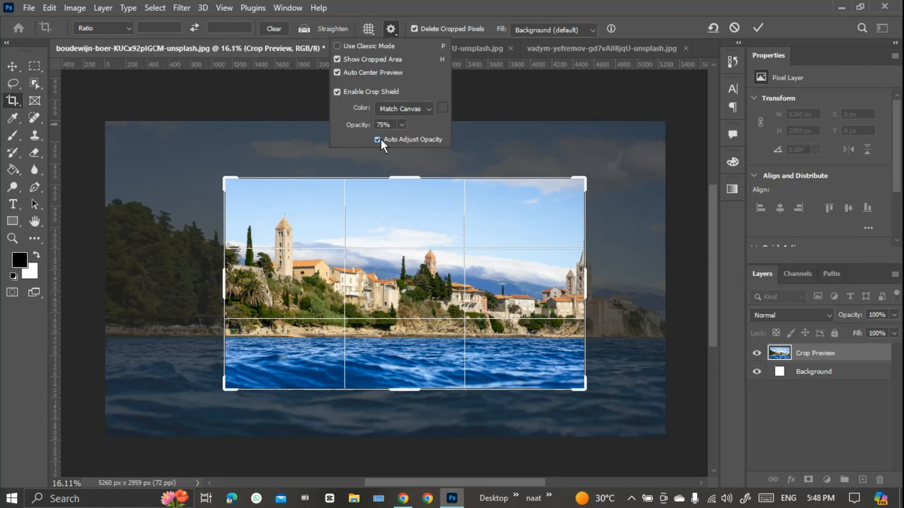
Apply the crop with Delete Cropped Pixels on, then convert the Background to a normal layer and move it vertically inside the canvas
click(759, 26)
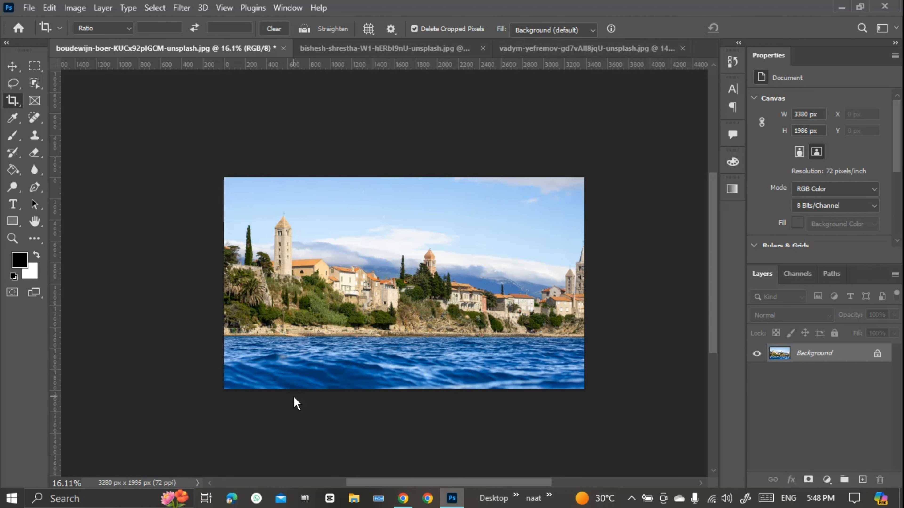
key(v)
drag(373, 284, 401, 320)
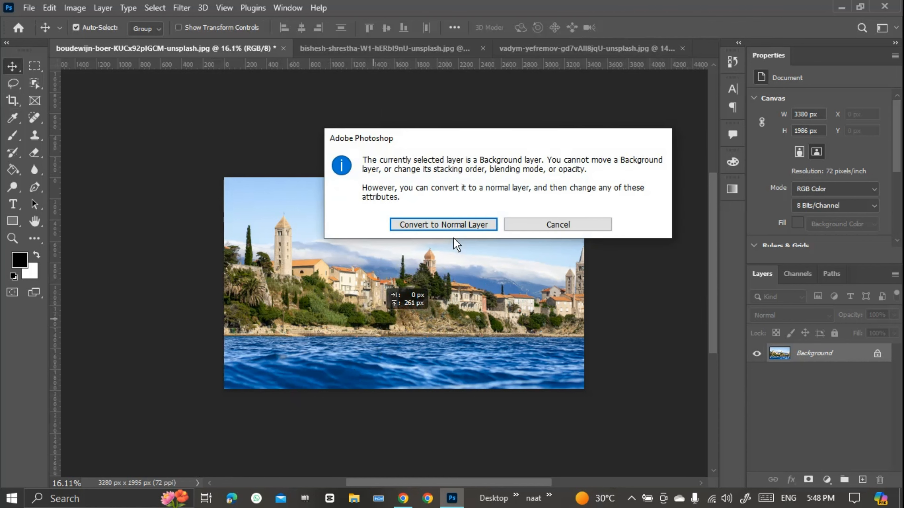
click(438, 231)
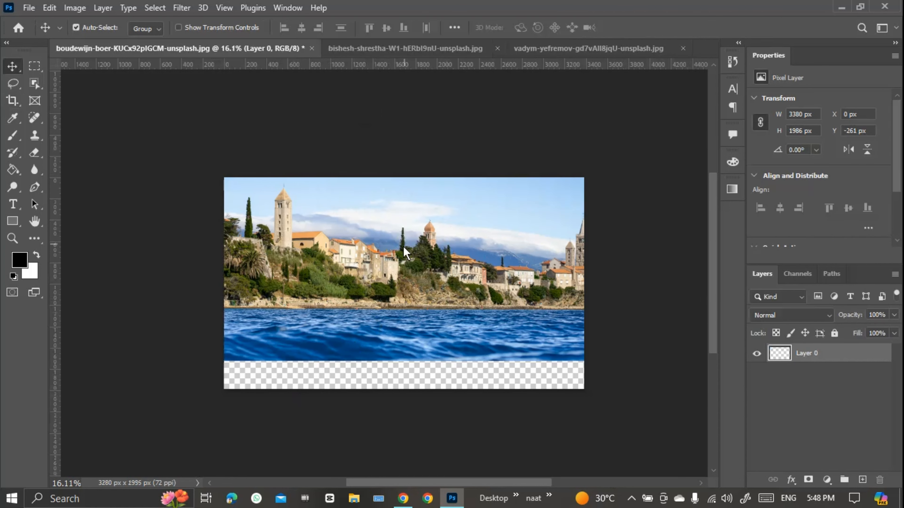
drag(455, 337, 455, 353)
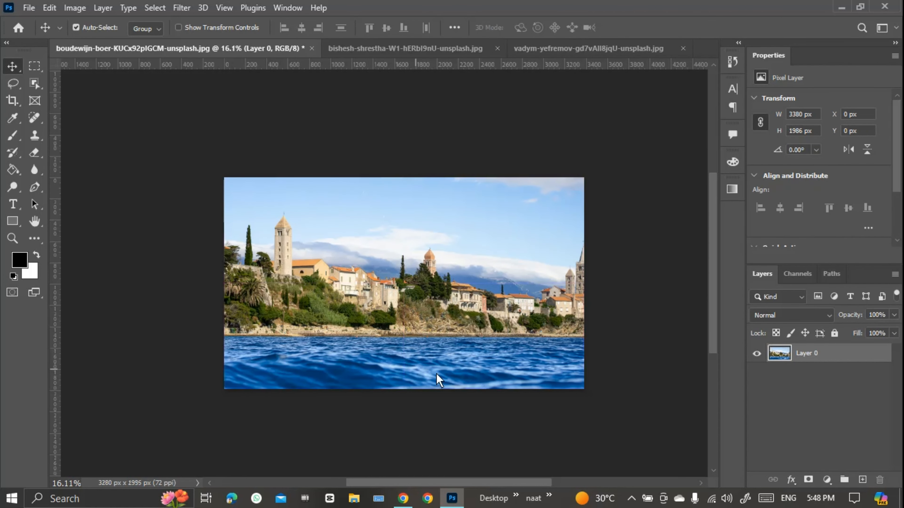
Undo the layer moves, the Background conversion and the applied crop to restore the full photo
key(ctrl)
key(ctrl+z)
key(ctrl+z)
key(ctrl+z)
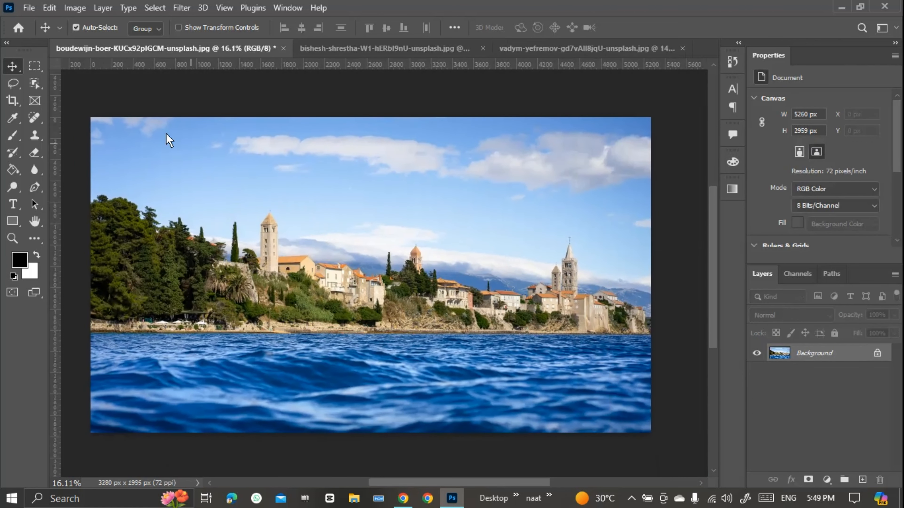
Crop the photo symmetrically around the town with Delete Cropped Pixels off, and move the layer to about X -1440 px, Y -522 px
click(12, 101)
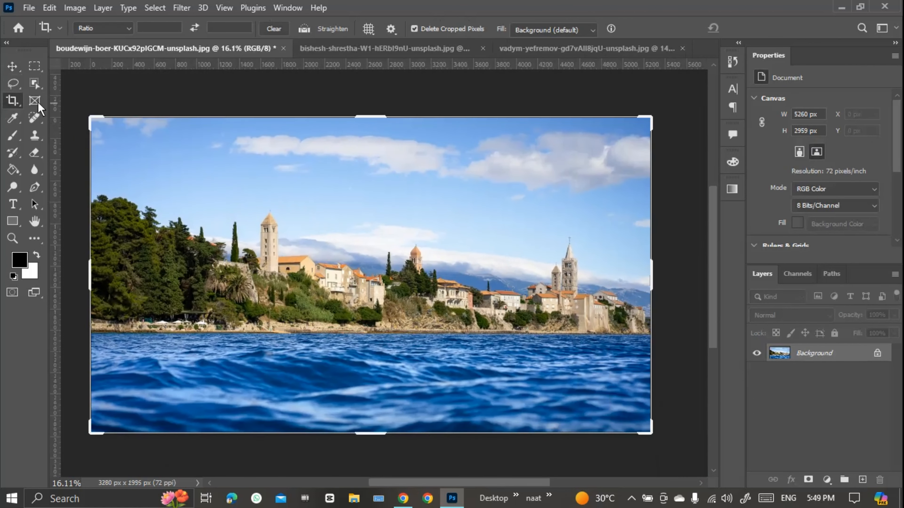
click(415, 28)
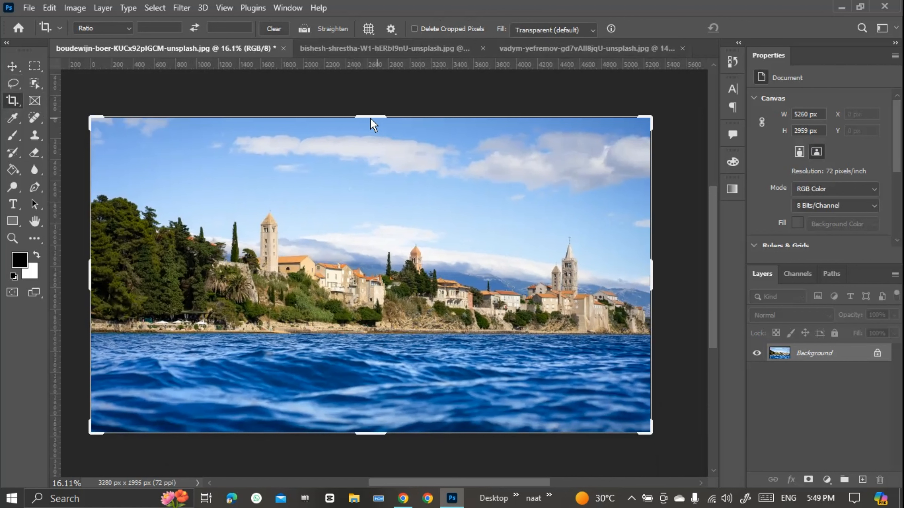
drag(89, 120, 202, 194)
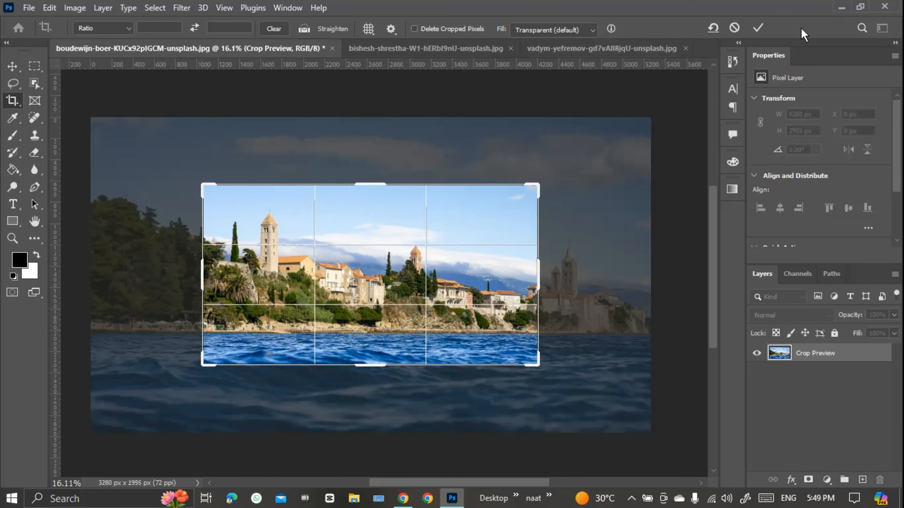
click(759, 27)
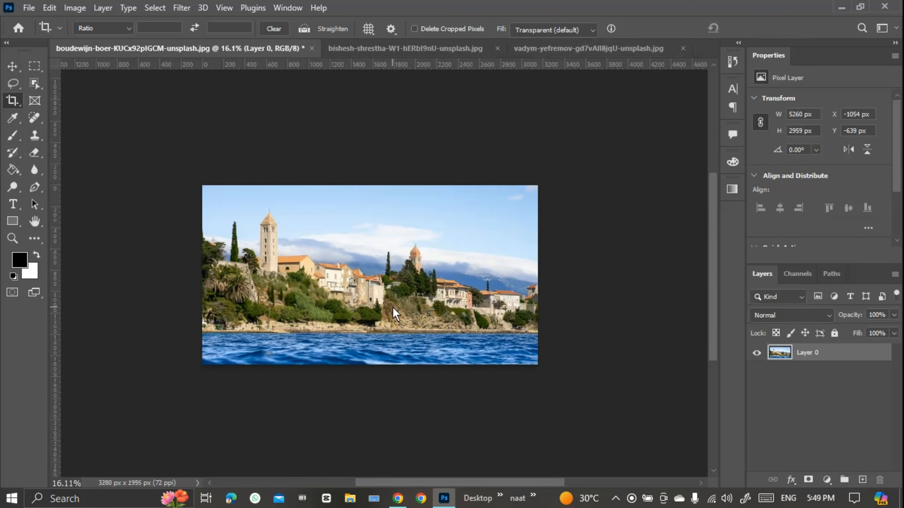
click(11, 66)
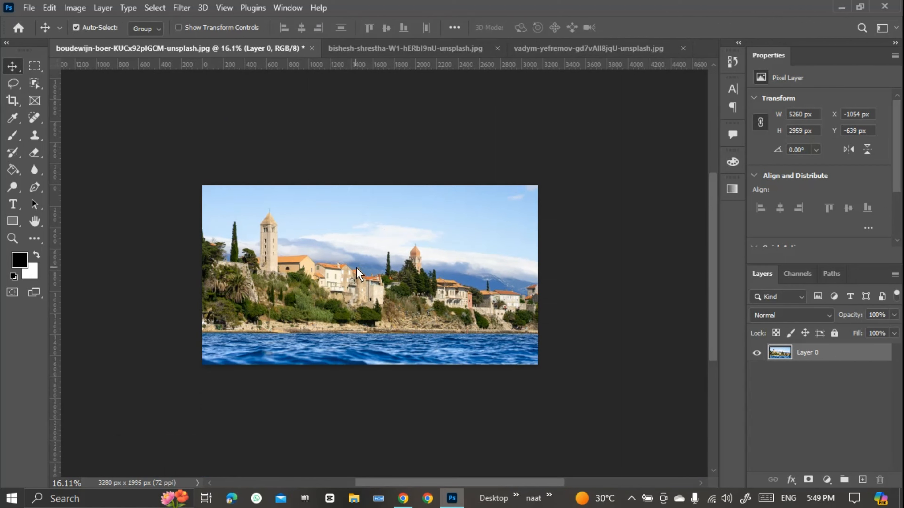
drag(384, 281, 388, 314)
Set the Crop tool's fill option to Content-Aware Fill
click(12, 100)
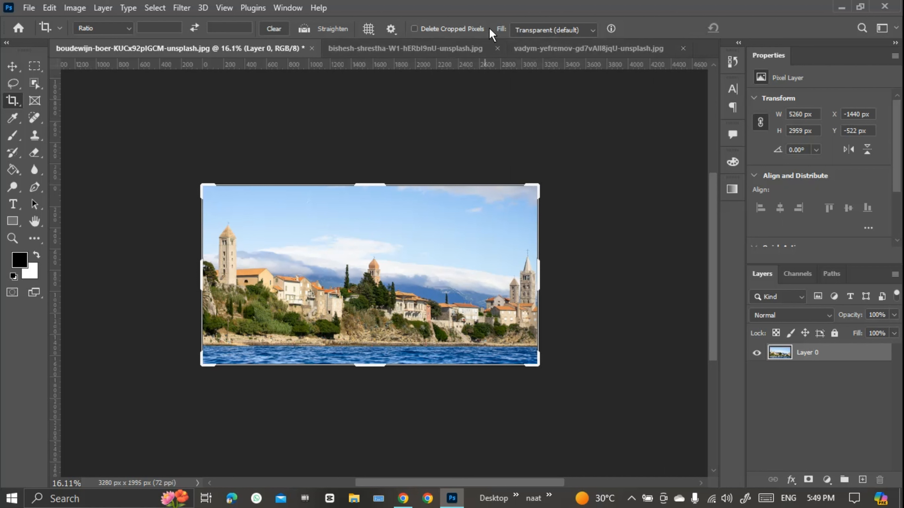
click(555, 30)
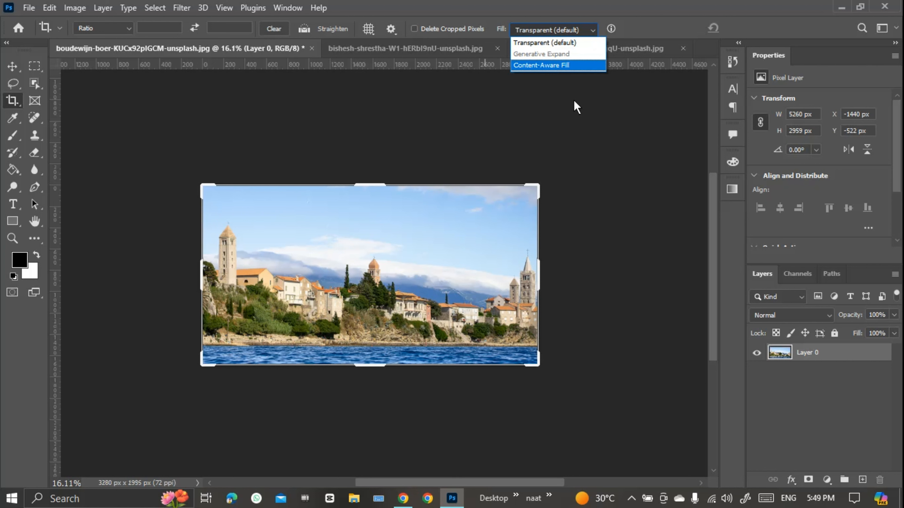
click(542, 65)
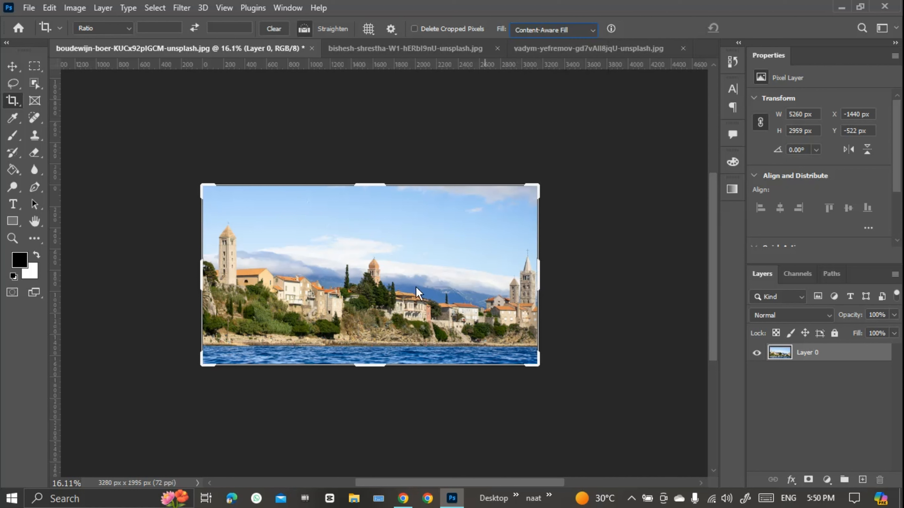
key(Return)
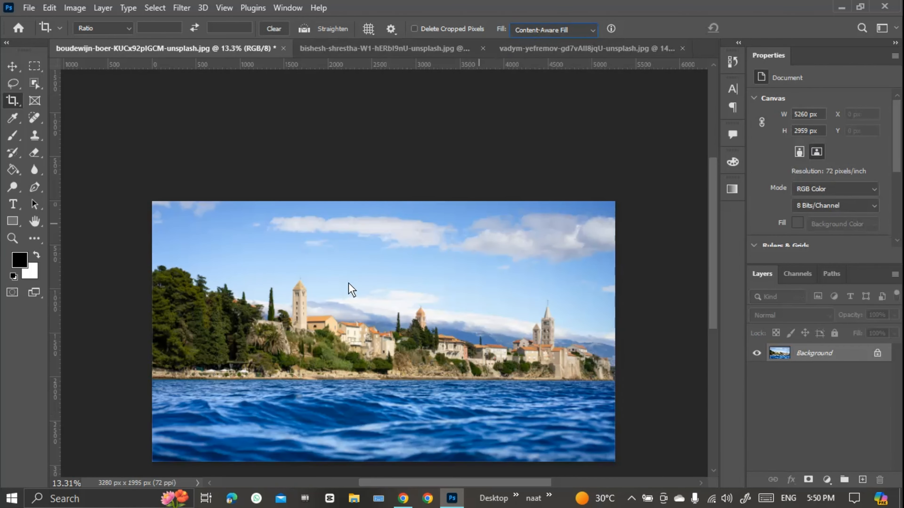
Extend the crop box above the sky, trim the sea off below the shoreline, and apply the crop with Content-Aware Fill
click(368, 359)
drag(397, 202, 396, 176)
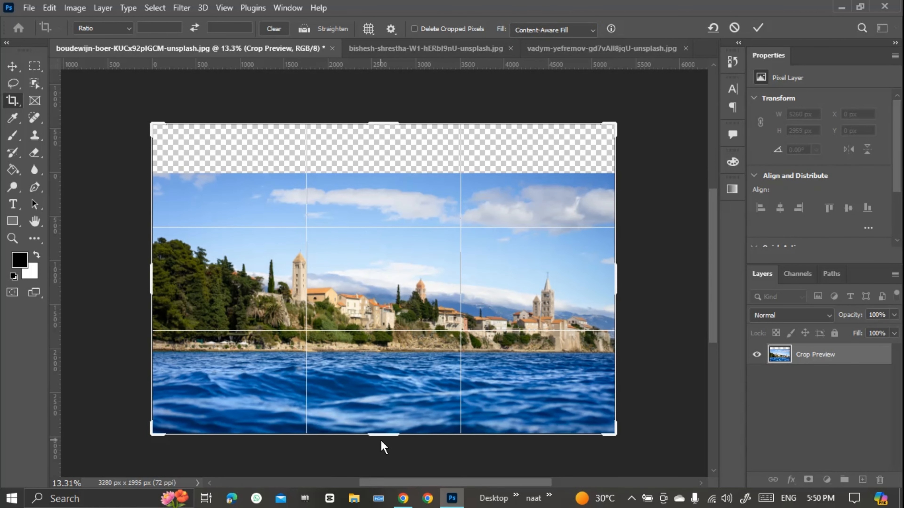
drag(380, 440, 393, 395)
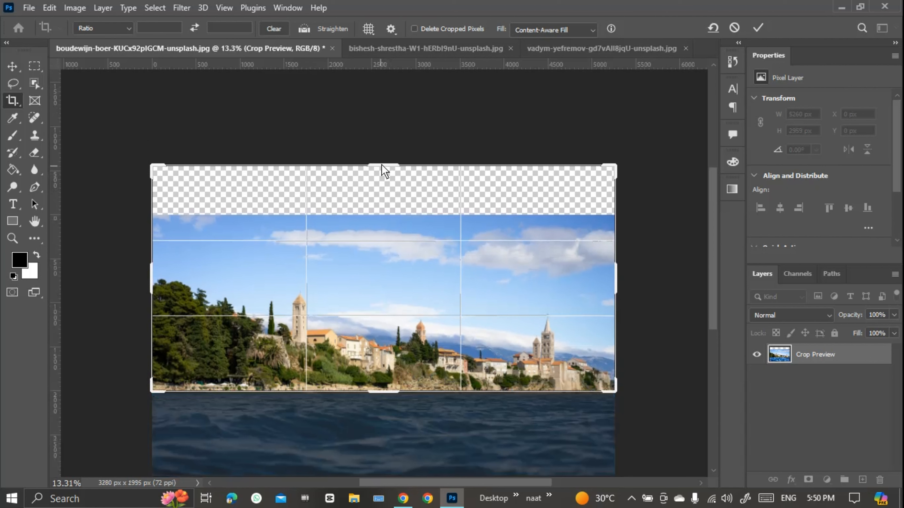
drag(381, 164, 381, 173)
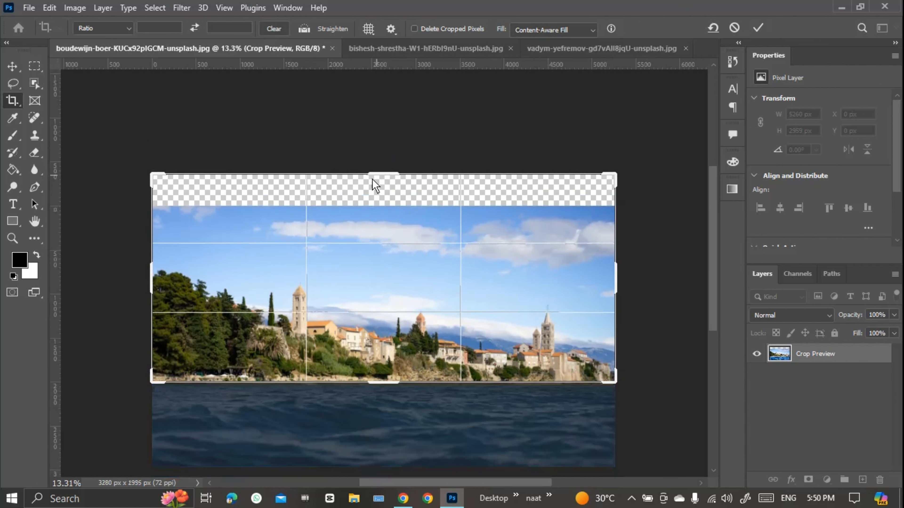
click(759, 28)
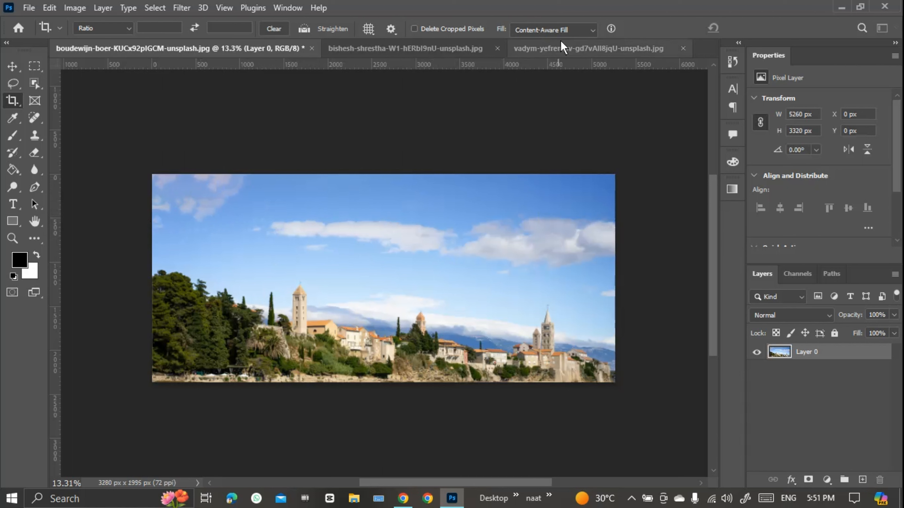
Set the crop fill to Transparent (default), and extend the canvas about 225 px above the sky before undoing that extension
click(550, 30)
click(551, 41)
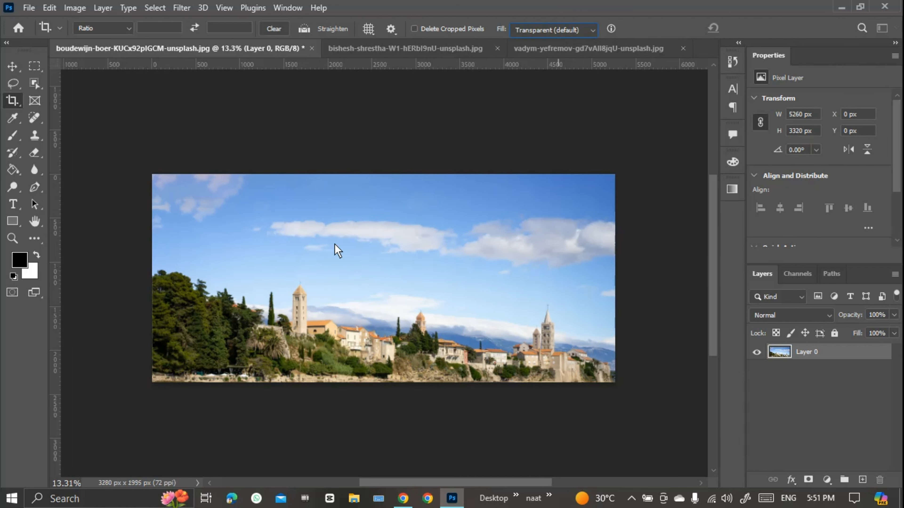
click(303, 259)
drag(389, 171, 390, 164)
click(756, 28)
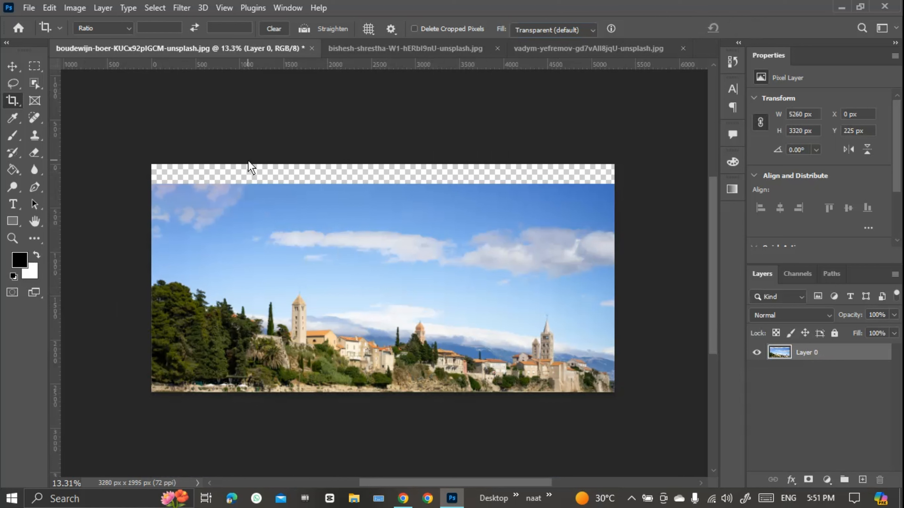
key(ctrl+z)
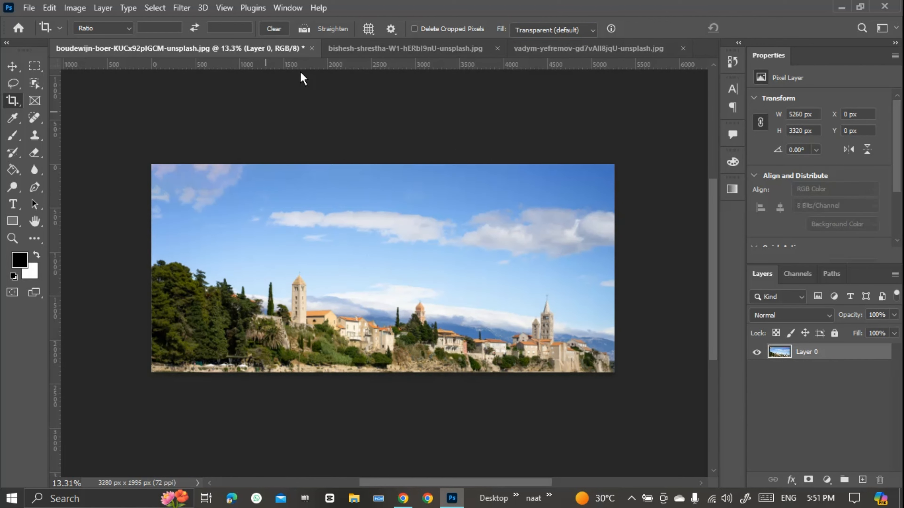